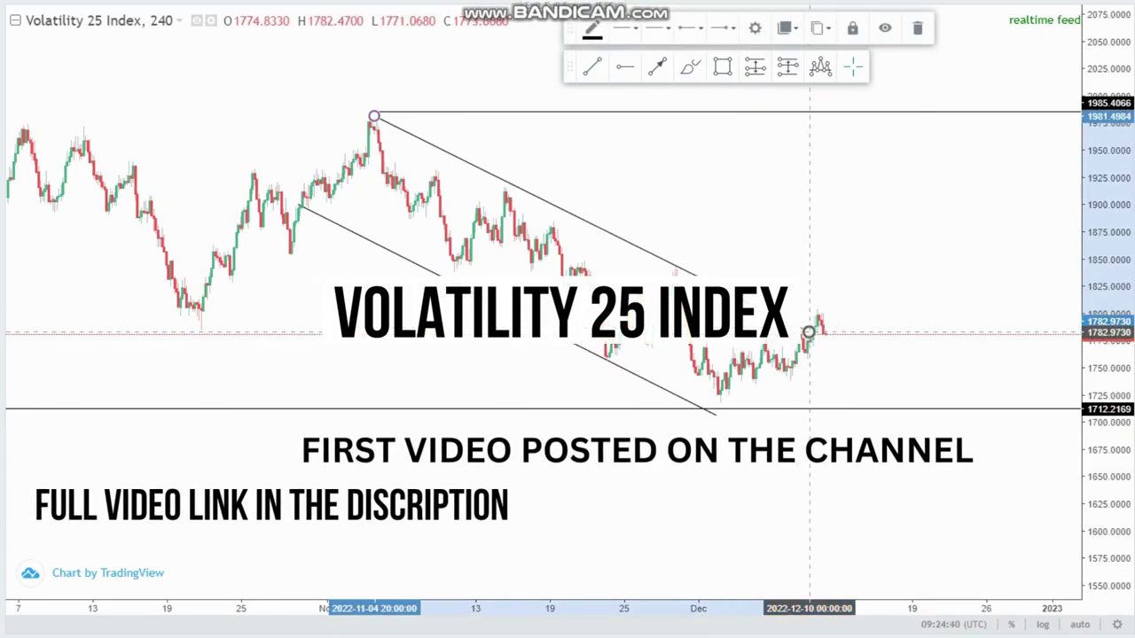
Step: Circle the late-September low at the start of the lower horizontal support line with the Brush
{"action": "left_click", "coordinate": [911, 367]}
{"action": "scroll", "coordinate": [899, 471], "scroll_direction": "down", "scroll_amount": 1}
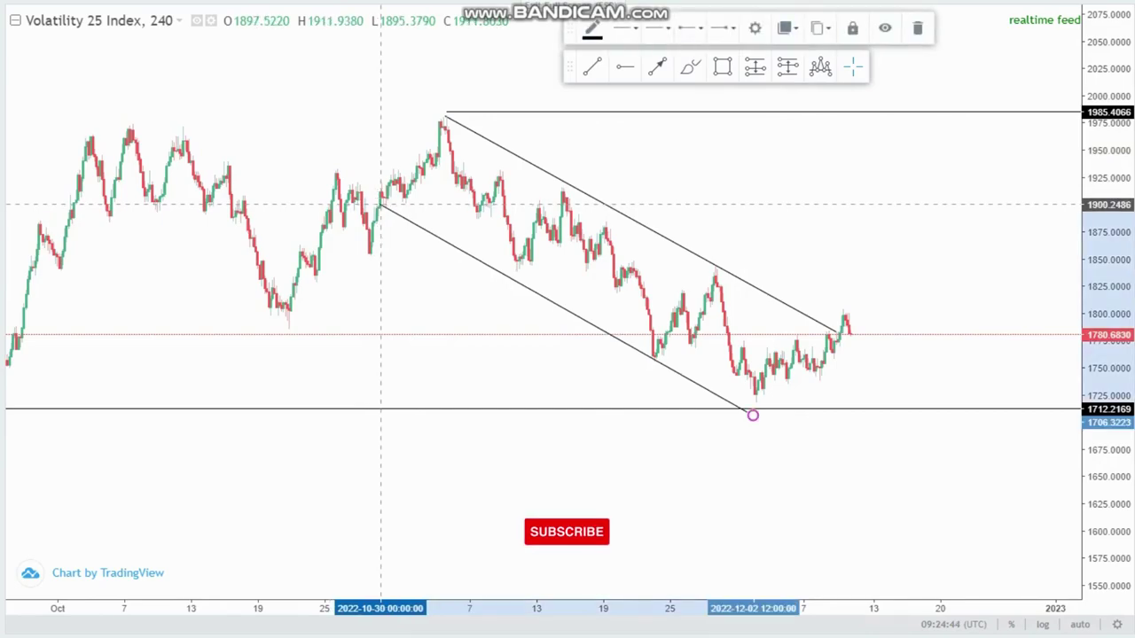
{"action": "scroll", "coordinate": [695, 485], "scroll_direction": "down", "scroll_amount": 1}
{"action": "scroll", "coordinate": [695, 485], "scroll_direction": "down", "scroll_amount": 2}
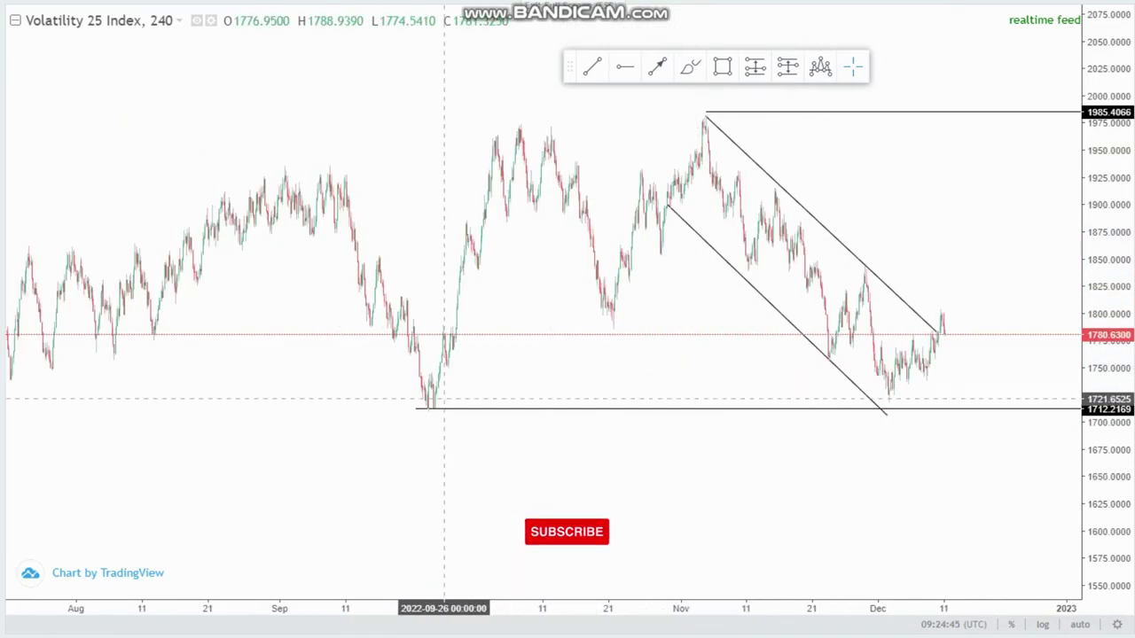
{"action": "left_click", "coordinate": [690, 67]}
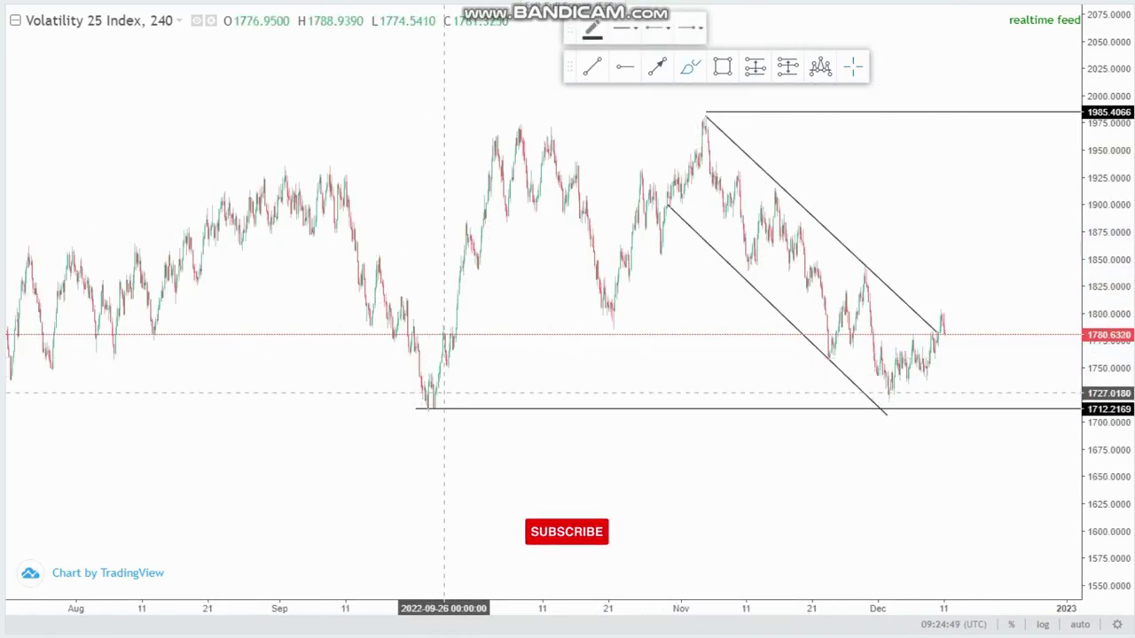
{"action": "left_click_drag", "start_coordinate": [440, 392], "coordinate": [417, 417]}
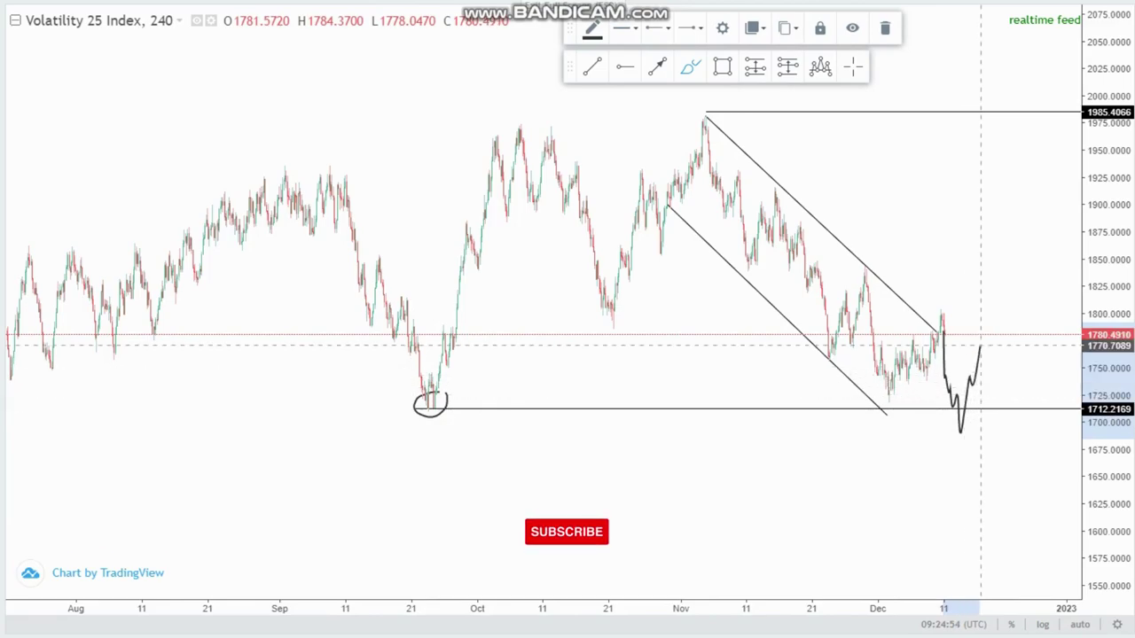
Step: Sketch a projected price path dipping below the support line and rallying to about 1908, and delete it
{"action": "left_click_drag", "start_coordinate": [983, 368], "coordinate": [1048, 195]}
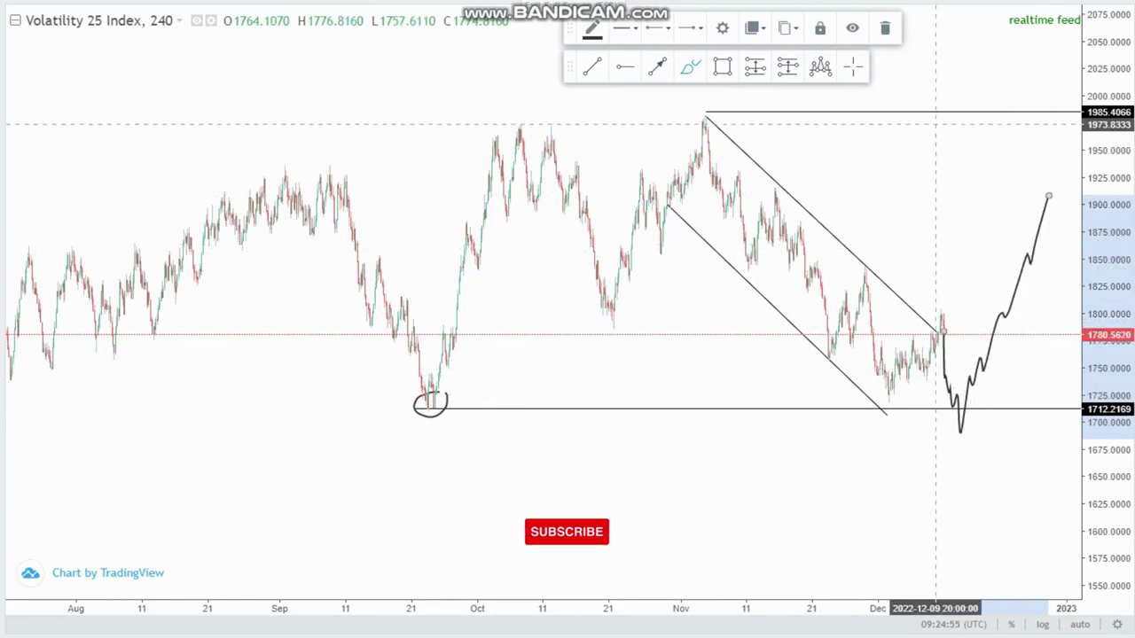
{"action": "left_click", "coordinate": [886, 29]}
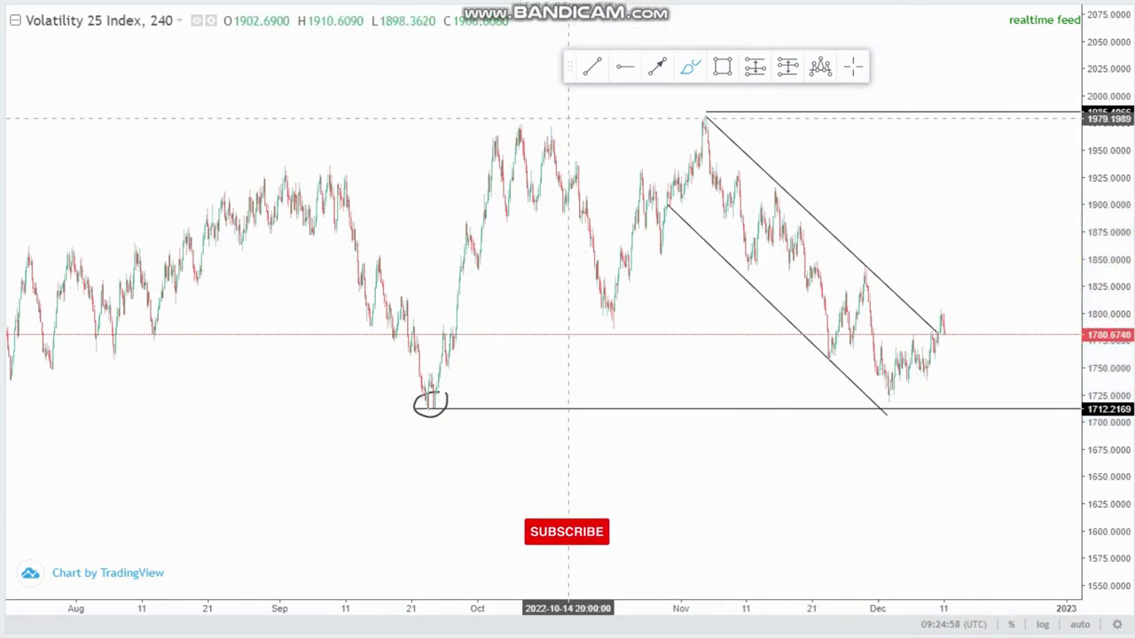
{"action": "scroll", "coordinate": [825, 111], "scroll_direction": "up", "scroll_amount": 4}
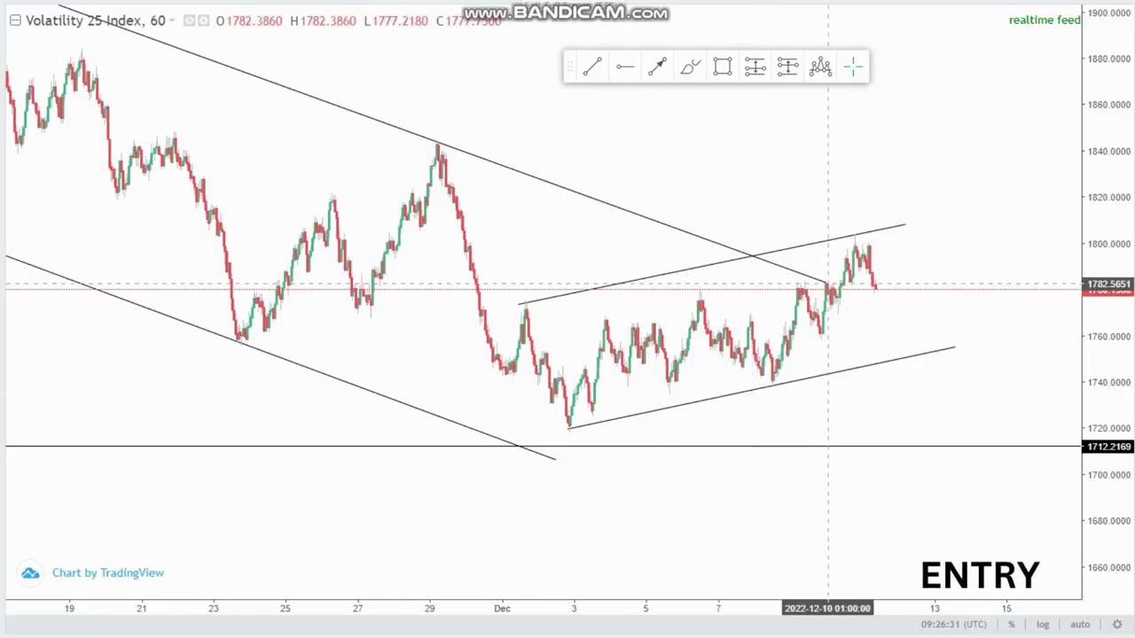
Step: Shorten the upper descending trend line, and draw two rising trend lines bounding the rally from about 7 to 11 December
{"action": "left_click_drag", "start_coordinate": [825, 283], "coordinate": [669, 225]}
{"action": "left_click", "coordinate": [592, 67]}
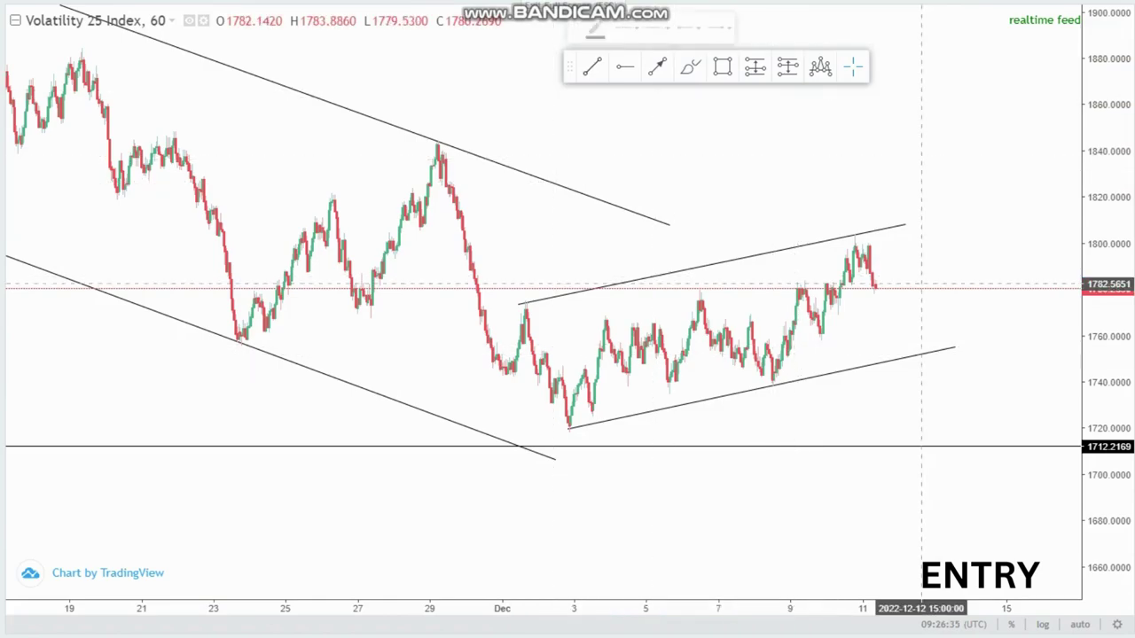
{"action": "left_click", "coordinate": [751, 340]}
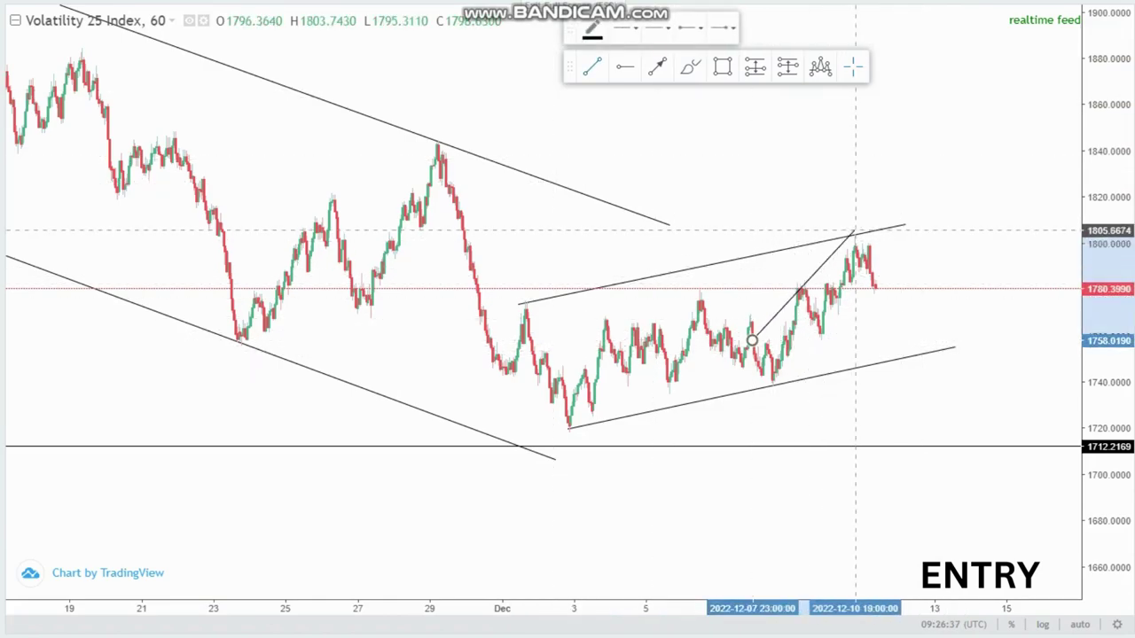
{"action": "left_click", "coordinate": [855, 235]}
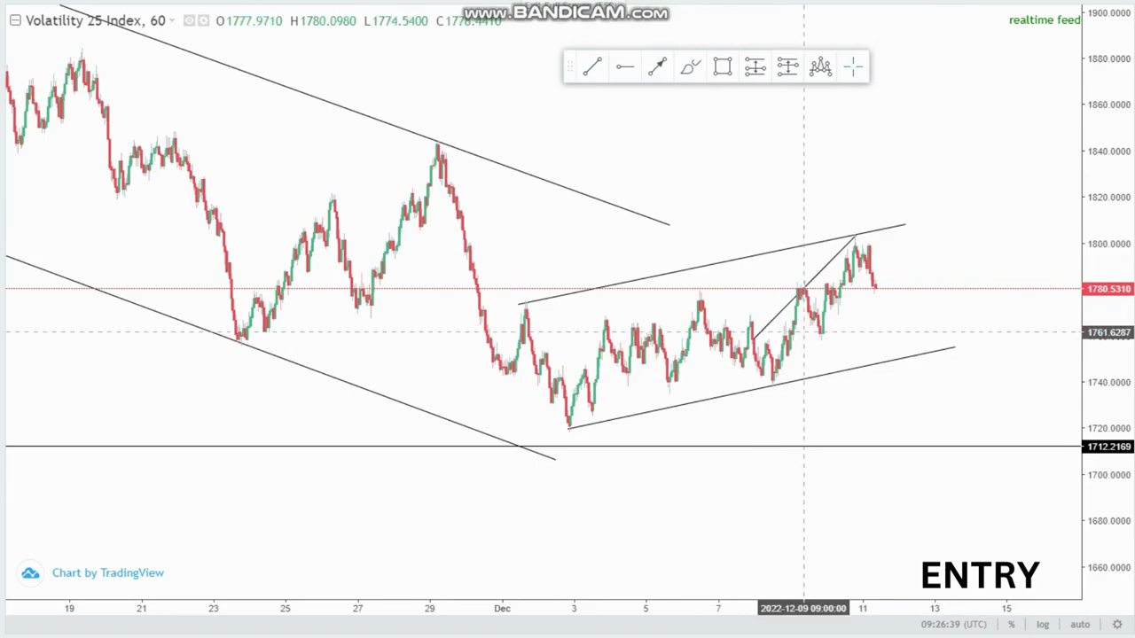
{"action": "left_click", "coordinate": [592, 66]}
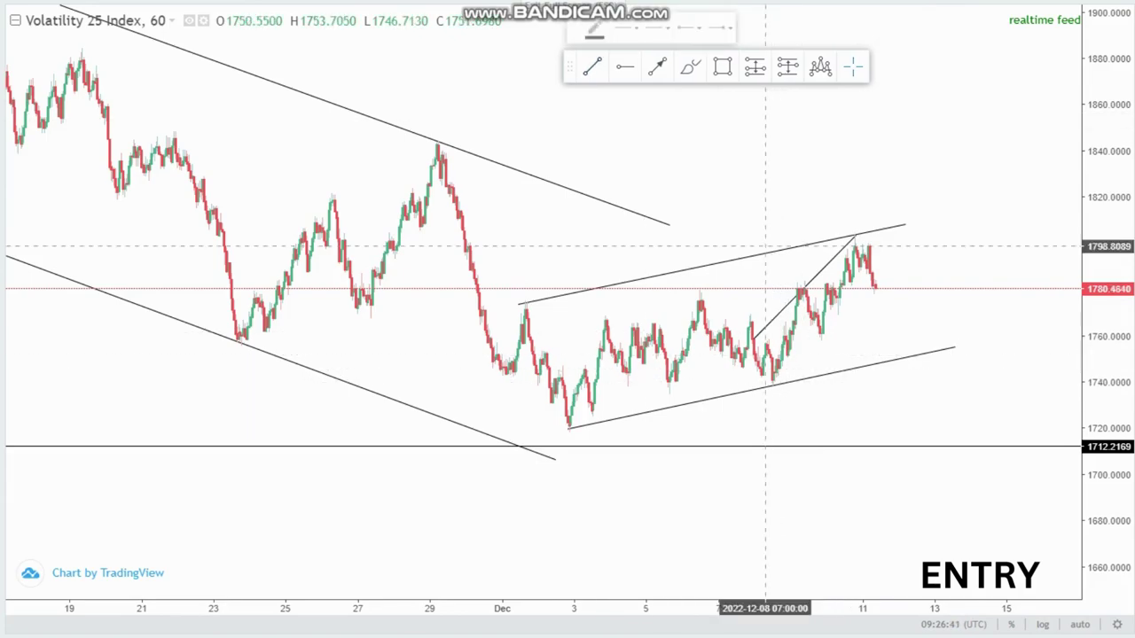
{"action": "left_click", "coordinate": [781, 386]}
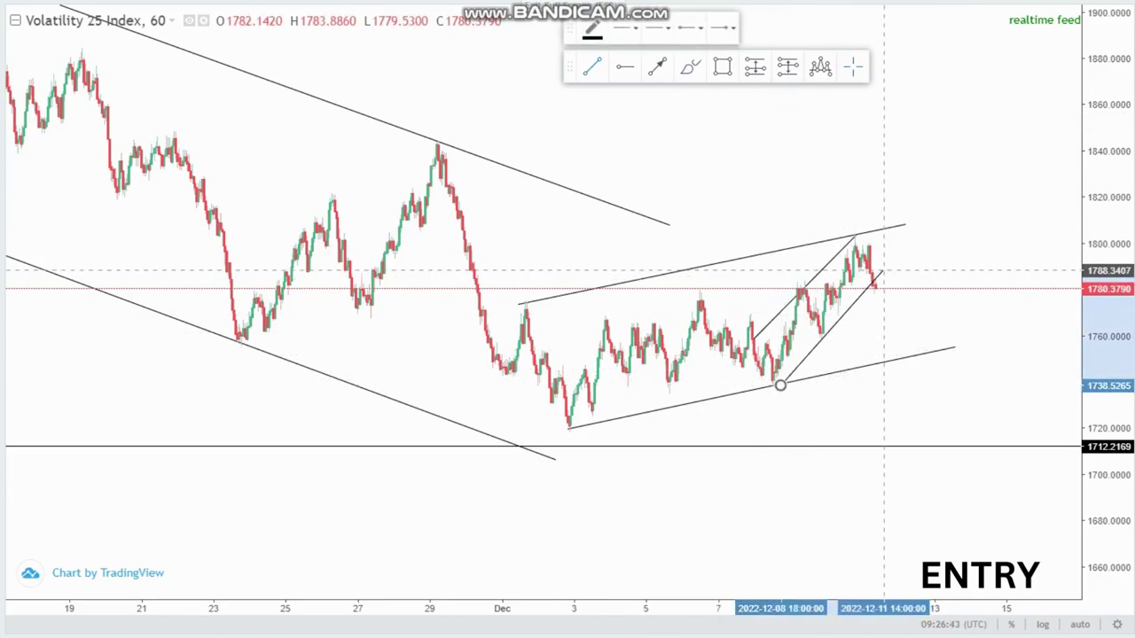
{"action": "left_click", "coordinate": [871, 276]}
Step: Draw an arrow from the current price down to the lower line of the larger rising channel
{"action": "left_click", "coordinate": [657, 66]}
{"action": "left_click", "coordinate": [875, 284]}
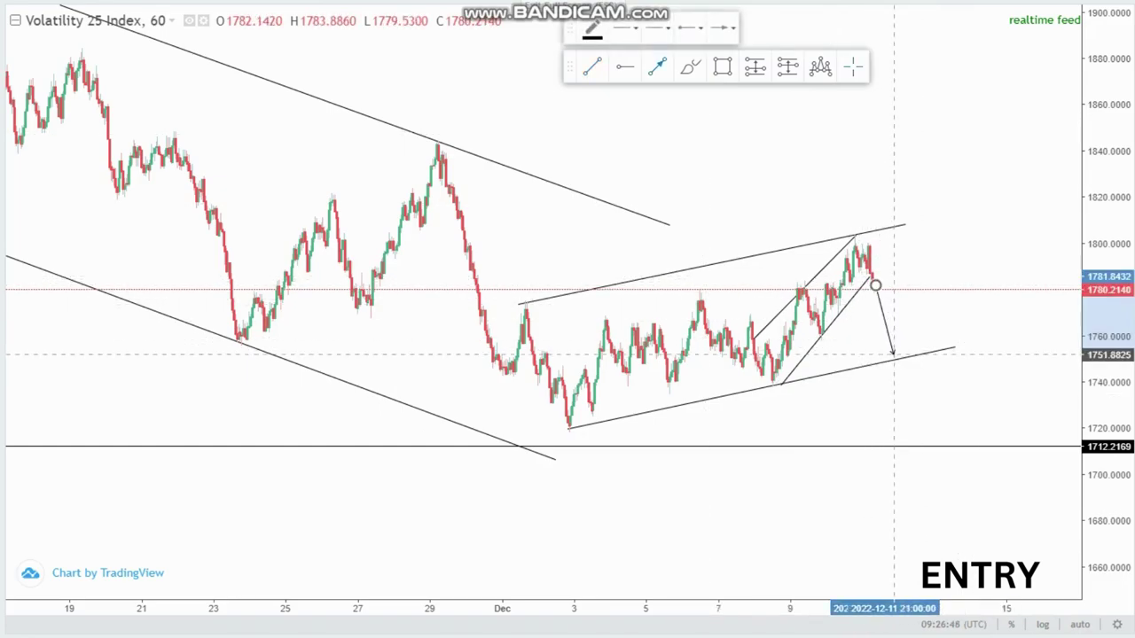
{"action": "left_click", "coordinate": [892, 354]}
Step: Circle the arrow's tip with the Brush, and sketch a falling path to the support line and a rising path to about 1806
{"action": "left_click_drag", "start_coordinate": [962, 403], "coordinate": [930, 409]}
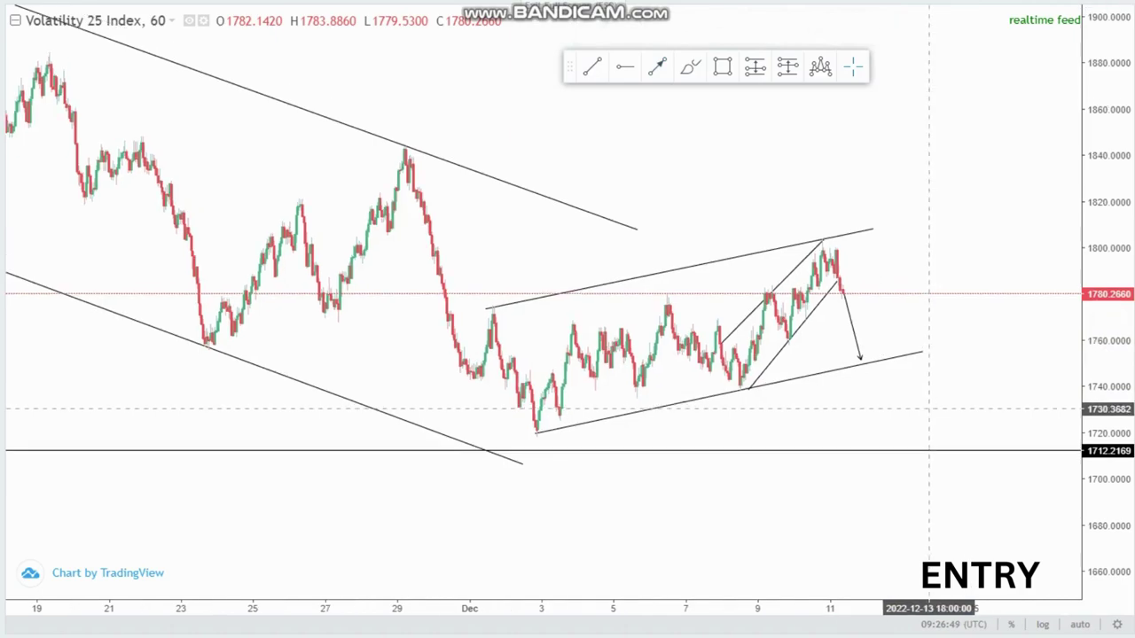
{"action": "left_click", "coordinate": [691, 66]}
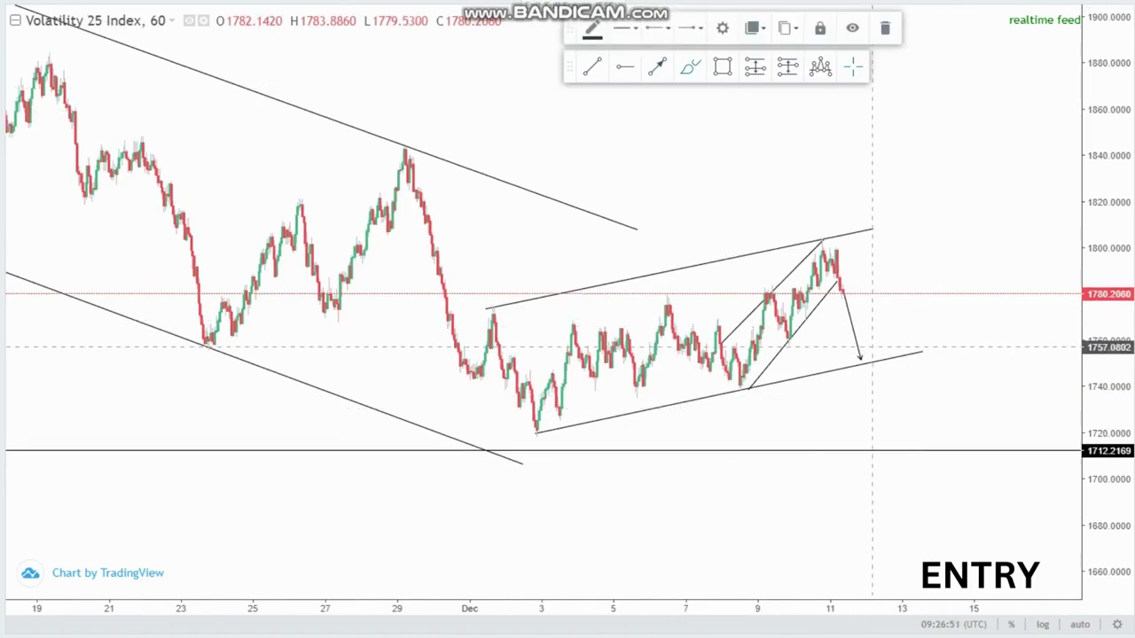
{"action": "left_click_drag", "start_coordinate": [870, 349], "coordinate": [880, 423]}
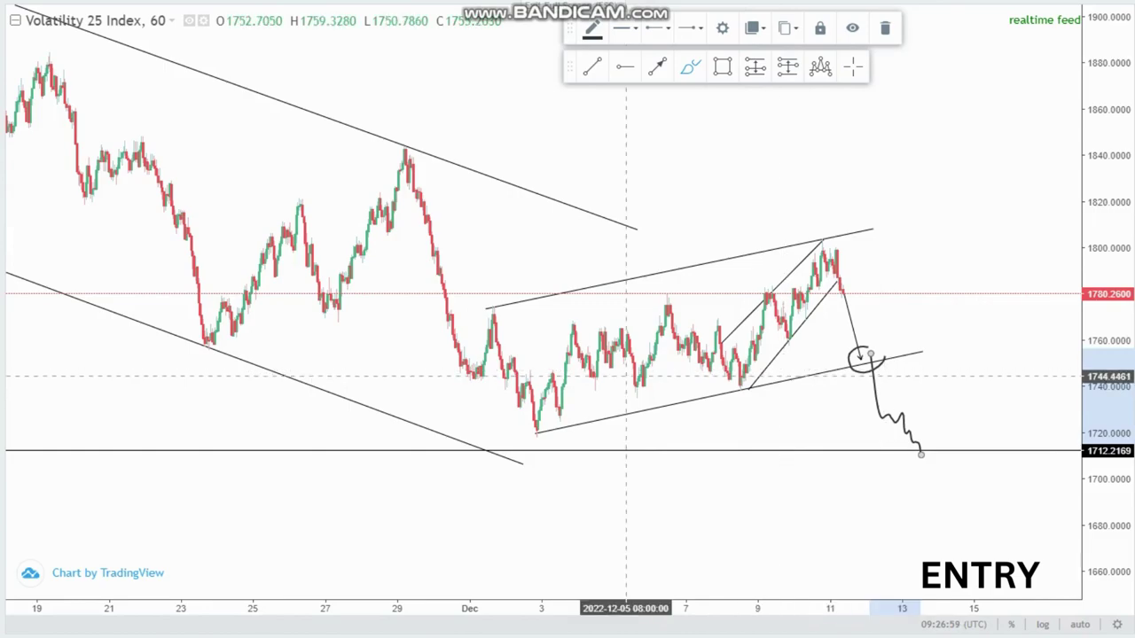
{"action": "left_click_drag", "start_coordinate": [873, 369], "coordinate": [892, 246]}
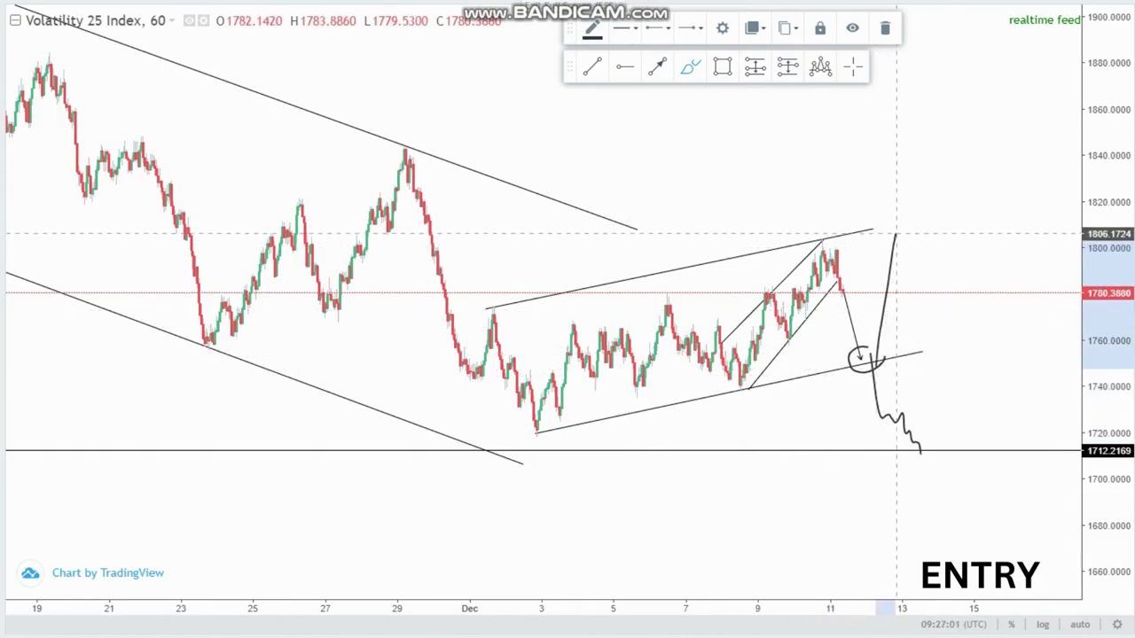
Step: Mark the lows along the larger rising channel's lower line, and handwrite short strokes above and below the channel with the Brush
{"action": "left_click_drag", "start_coordinate": [552, 417], "coordinate": [528, 429]}
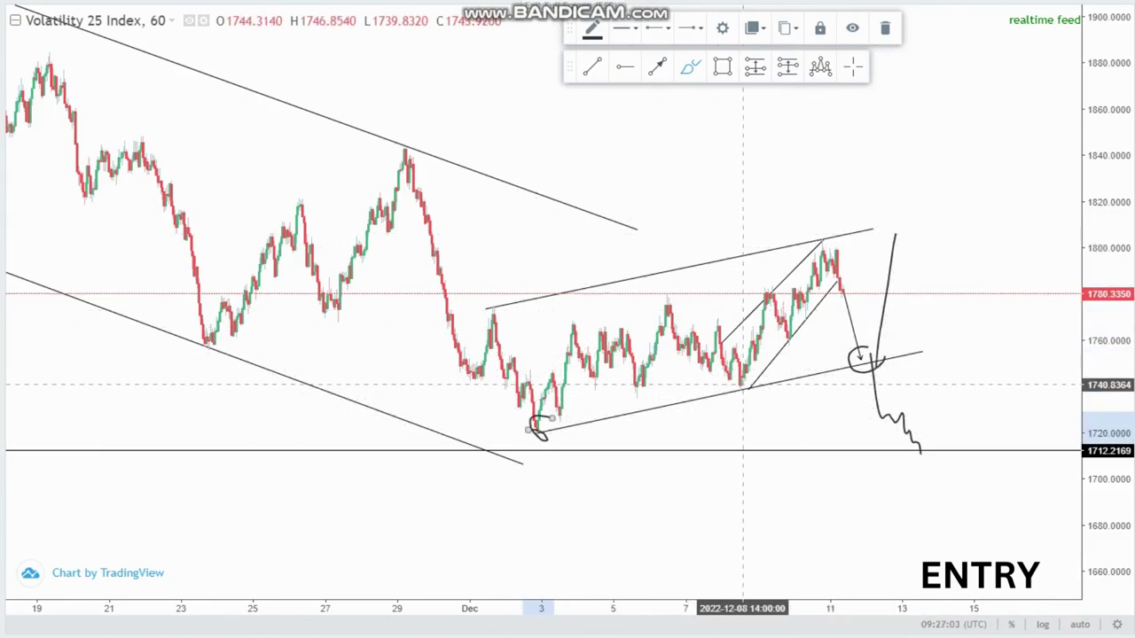
{"action": "left_click_drag", "start_coordinate": [907, 356], "coordinate": [913, 367]}
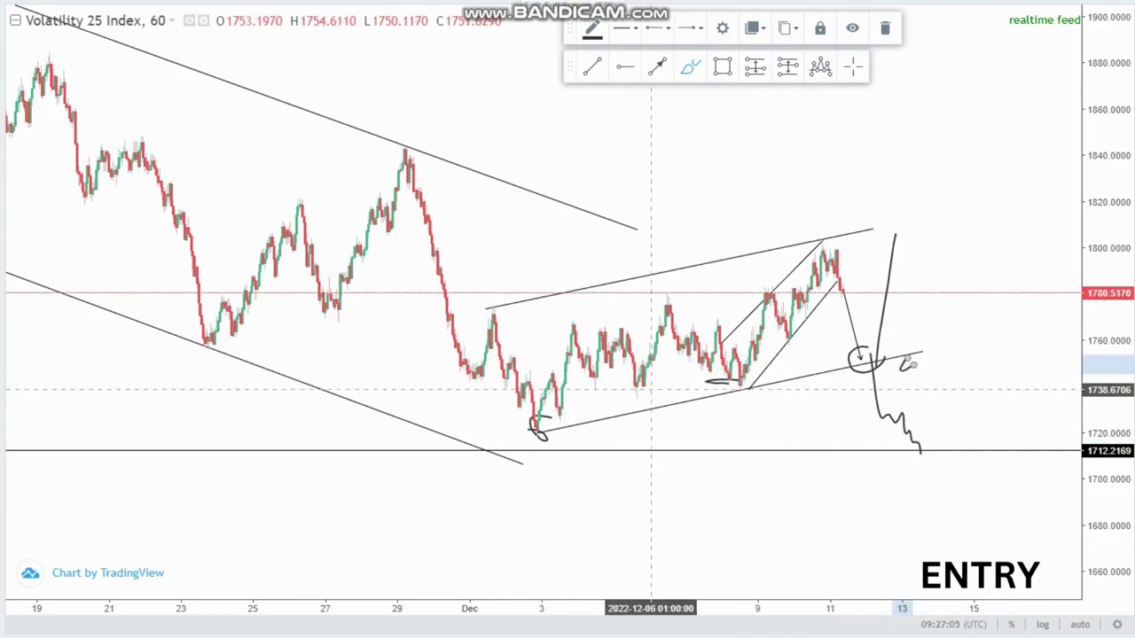
{"action": "left_click_drag", "start_coordinate": [681, 207], "coordinate": [673, 222]}
{"action": "mouse_move", "coordinate": [701, 209]}
{"action": "left_mouse_down"}
{"action": "mouse_move", "coordinate": [710, 213]}
{"action": "mouse_move", "coordinate": [699, 214]}
{"action": "left_mouse_up"}
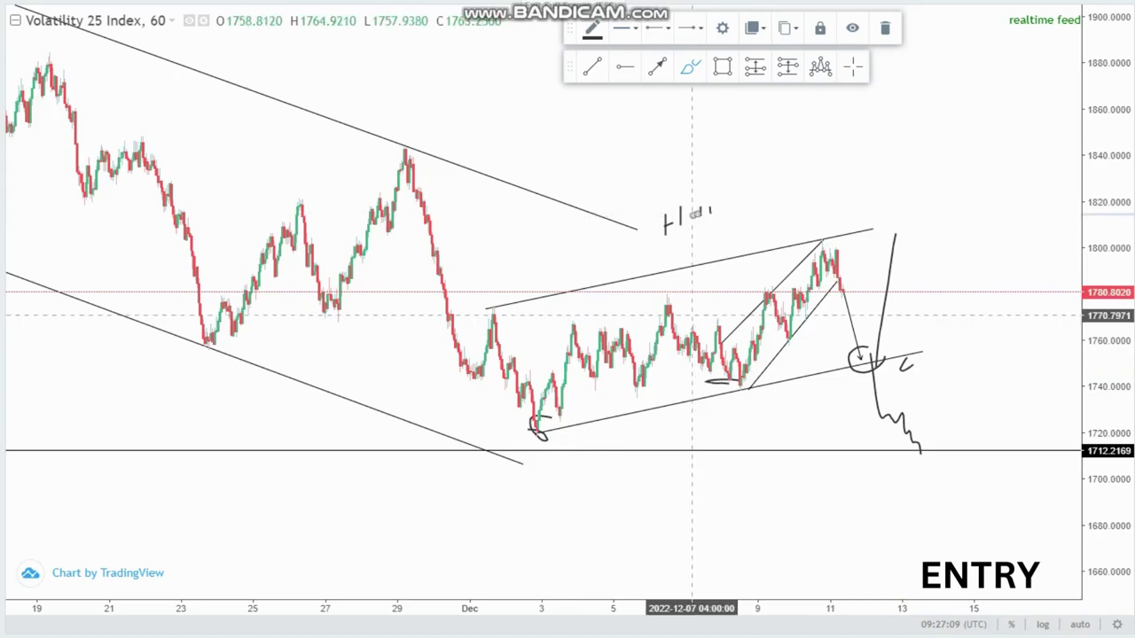
{"action": "mouse_move", "coordinate": [694, 414]}
{"action": "left_mouse_down"}
{"action": "mouse_move", "coordinate": [694, 435]}
{"action": "mouse_move", "coordinate": [708, 426]}
{"action": "left_mouse_up"}
{"action": "left_click_drag", "start_coordinate": [721, 420], "coordinate": [724, 428]}
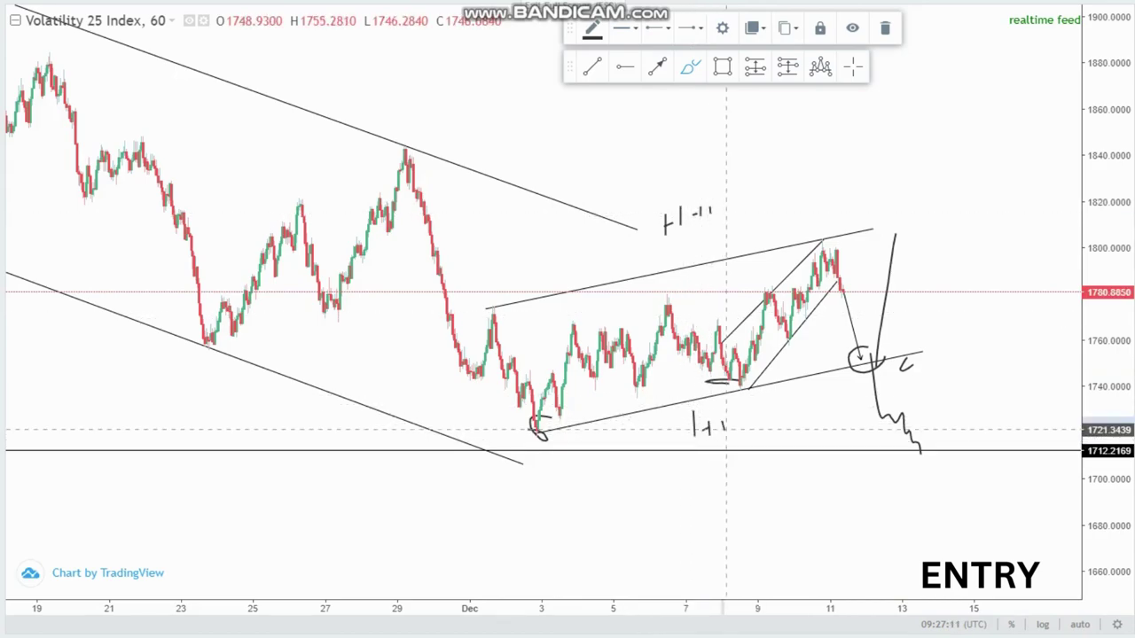
Step: Sketch a zigzag price path of rising highs and lows beyond the current price with the Brush
{"action": "left_click_drag", "start_coordinate": [898, 256], "coordinate": [965, 206]}
{"action": "left_click_drag", "start_coordinate": [986, 285], "coordinate": [1024, 143]}
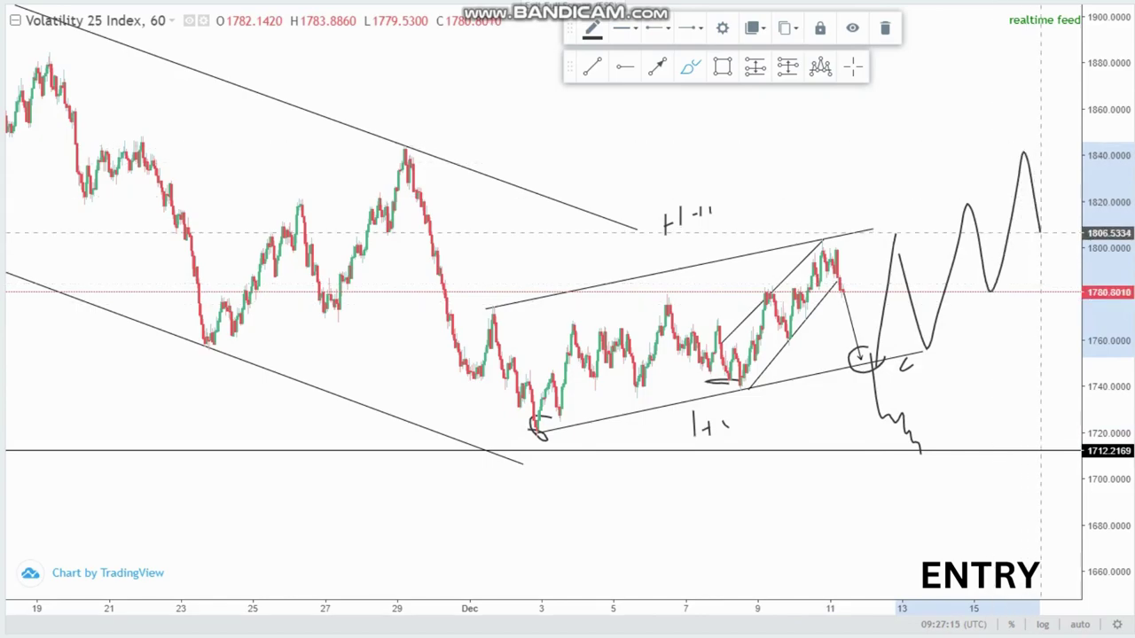
{"action": "left_click_drag", "start_coordinate": [1040, 232], "coordinate": [1052, 113]}
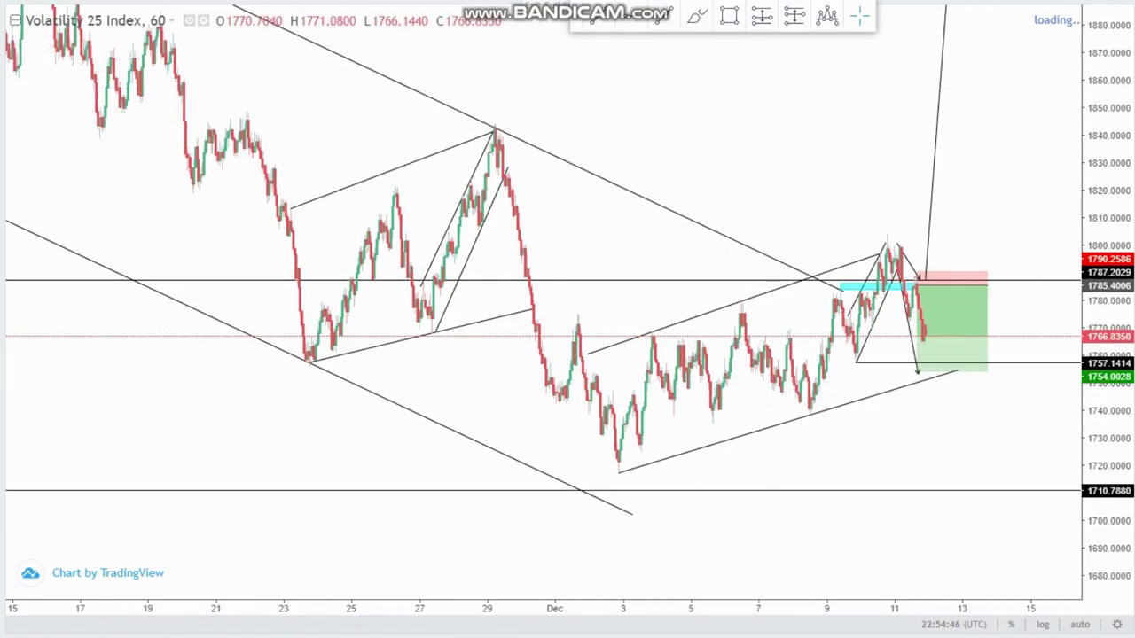
Step: Set the short position's target at the latest low, about 1764.72, and raise it to the current price, about 1767.35
{"action": "left_click_drag", "start_coordinate": [866, 284], "coordinate": [760, 275]}
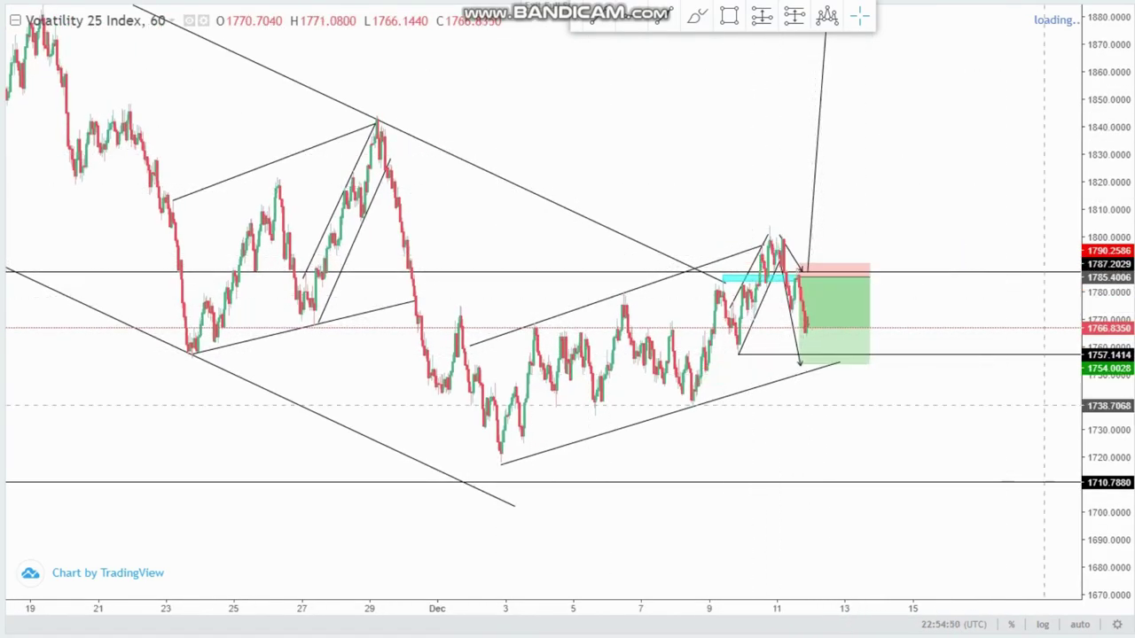
{"action": "left_click_drag", "start_coordinate": [1108, 466], "coordinate": [1109, 371]}
{"action": "scroll", "coordinate": [904, 376], "scroll_direction": "up", "scroll_amount": 5}
{"action": "left_click_drag", "start_coordinate": [896, 318], "coordinate": [1024, 302]}
{"action": "mouse_move", "coordinate": [731, 372]}
{"action": "left_click_drag", "start_coordinate": [731, 372], "coordinate": [746, 334]}
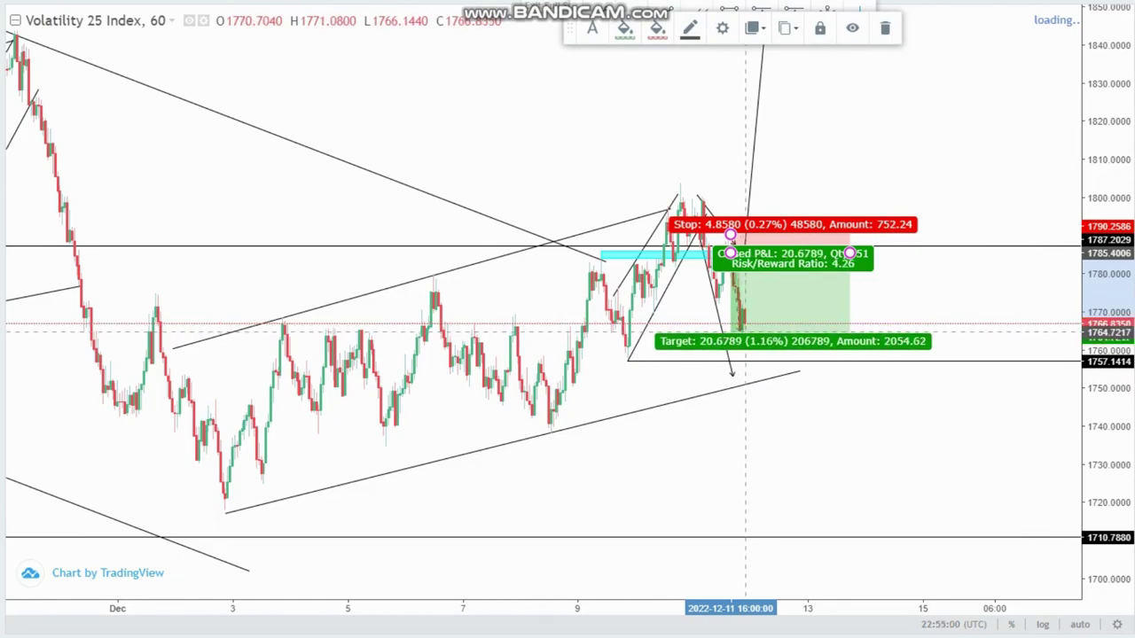
{"action": "left_click_drag", "start_coordinate": [745, 333], "coordinate": [746, 323]}
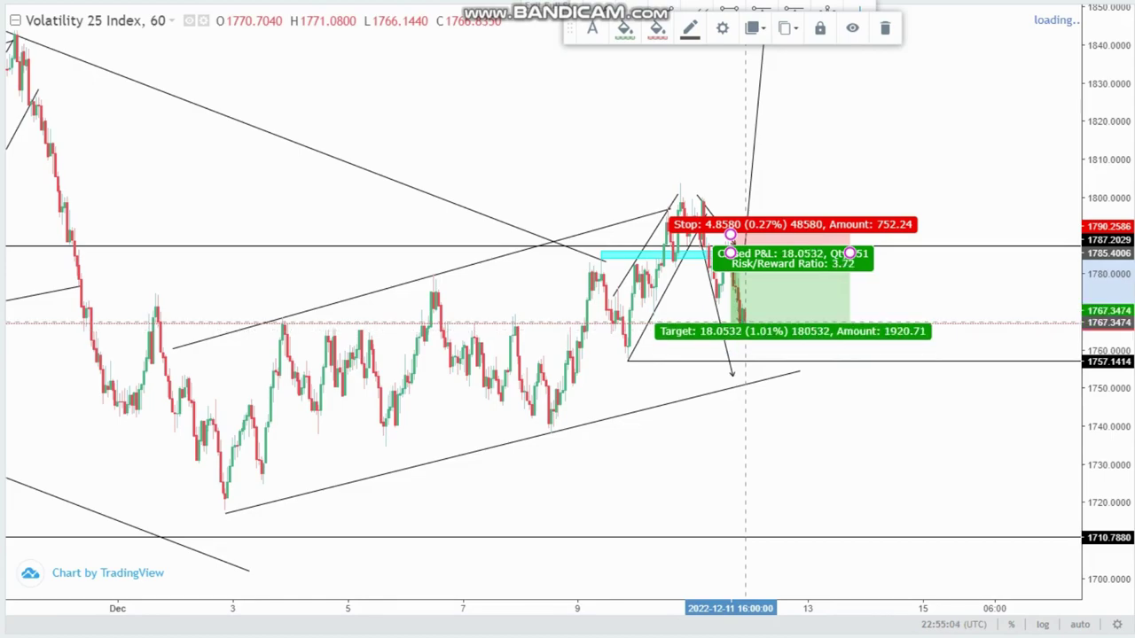
Step: Lower the short position's target to 1752.9064 near the rising trend line, and on to 1711.5527 just above the horizontal support
{"action": "left_click_drag", "start_coordinate": [745, 322], "coordinate": [745, 378]}
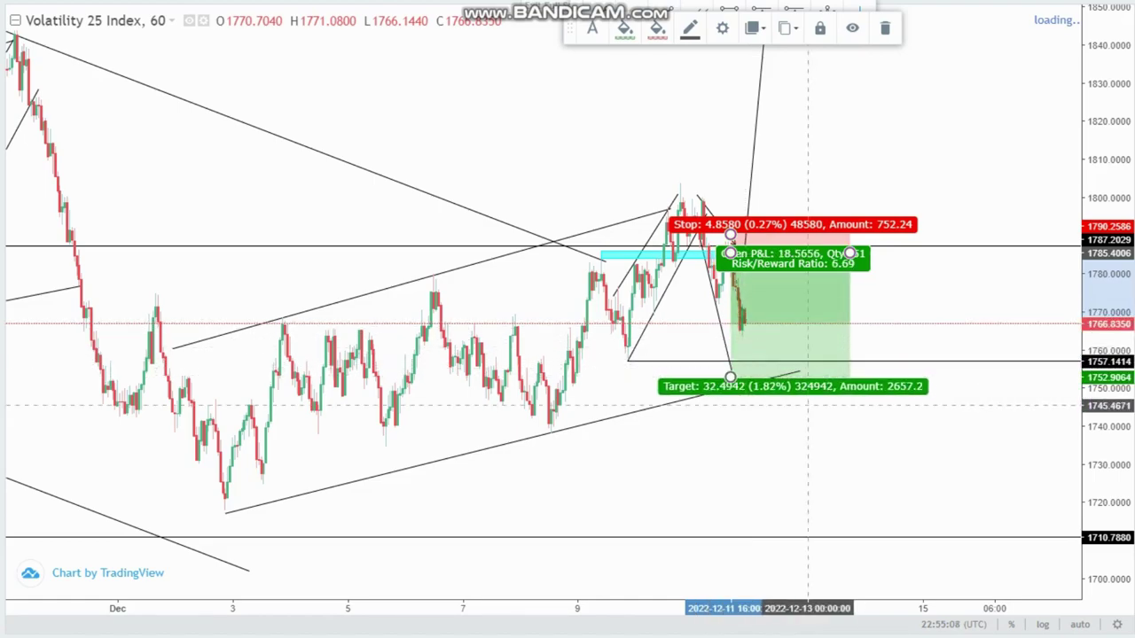
{"action": "left_click_drag", "start_coordinate": [729, 377], "coordinate": [727, 535]}
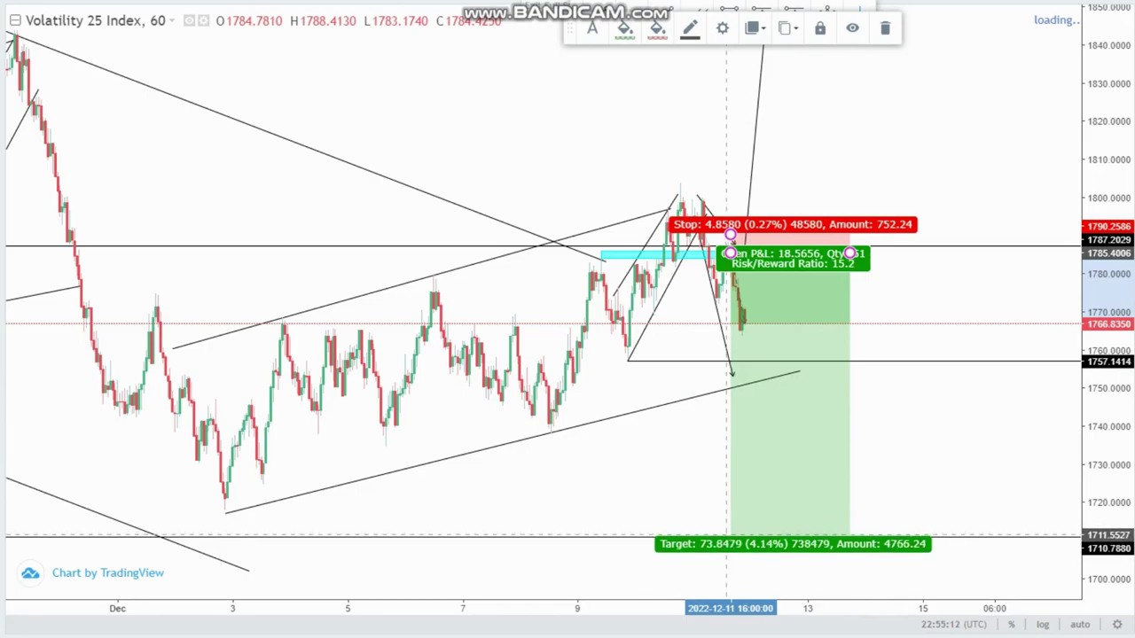
{"action": "left_click", "coordinate": [668, 506]}
Step: Circle the late-September low and the short position's target area on the horizontal support line with the Brush
{"action": "scroll", "coordinate": [664, 502], "scroll_direction": "down", "scroll_amount": 5}
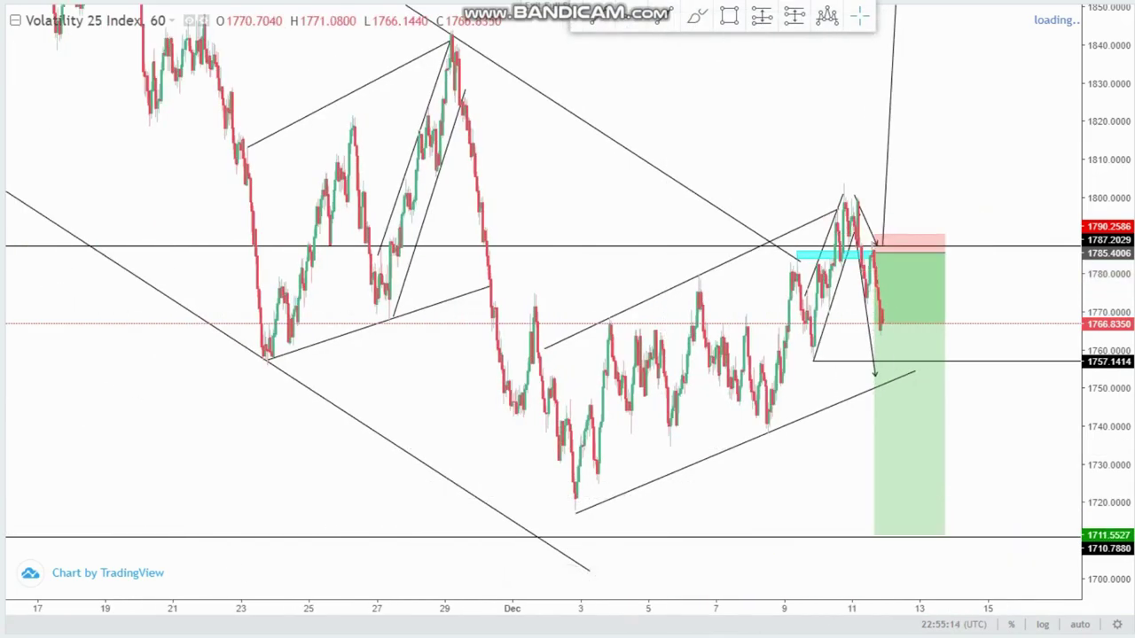
{"action": "scroll", "coordinate": [958, 381], "scroll_direction": "down", "scroll_amount": 5}
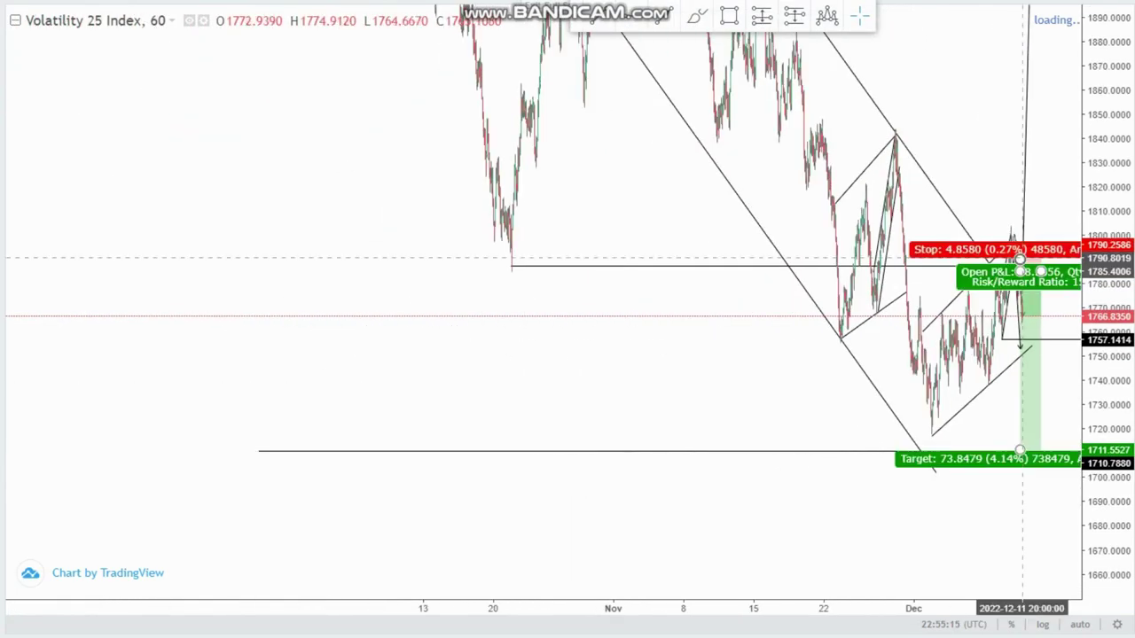
{"action": "scroll", "coordinate": [1022, 258], "scroll_direction": "down", "scroll_amount": 3}
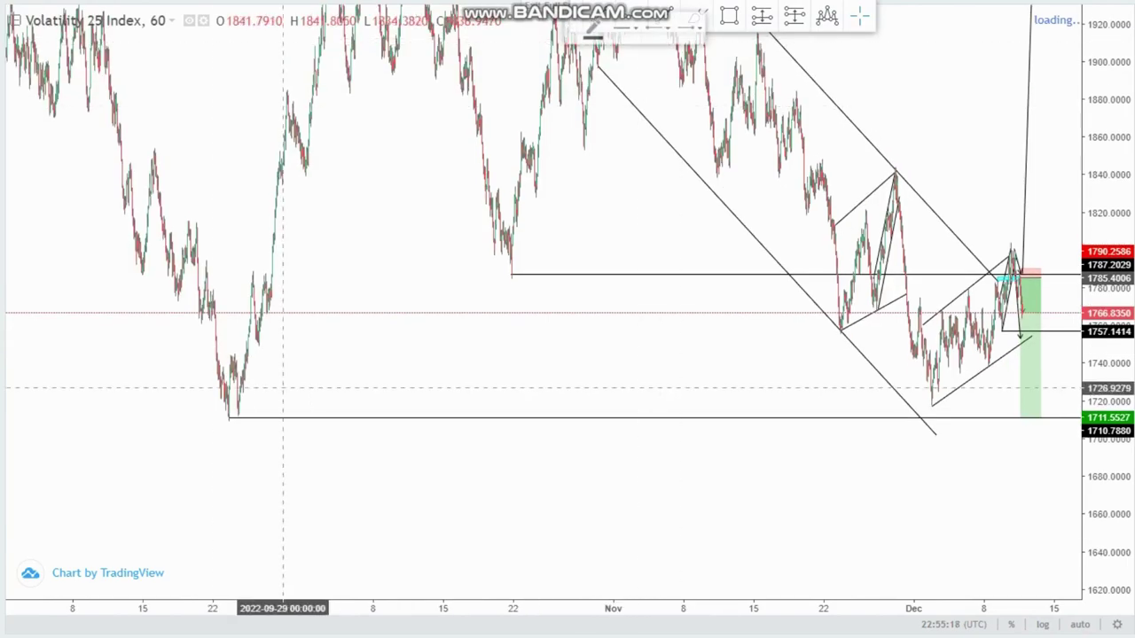
{"action": "left_click_drag", "start_coordinate": [232, 403], "coordinate": [204, 411]}
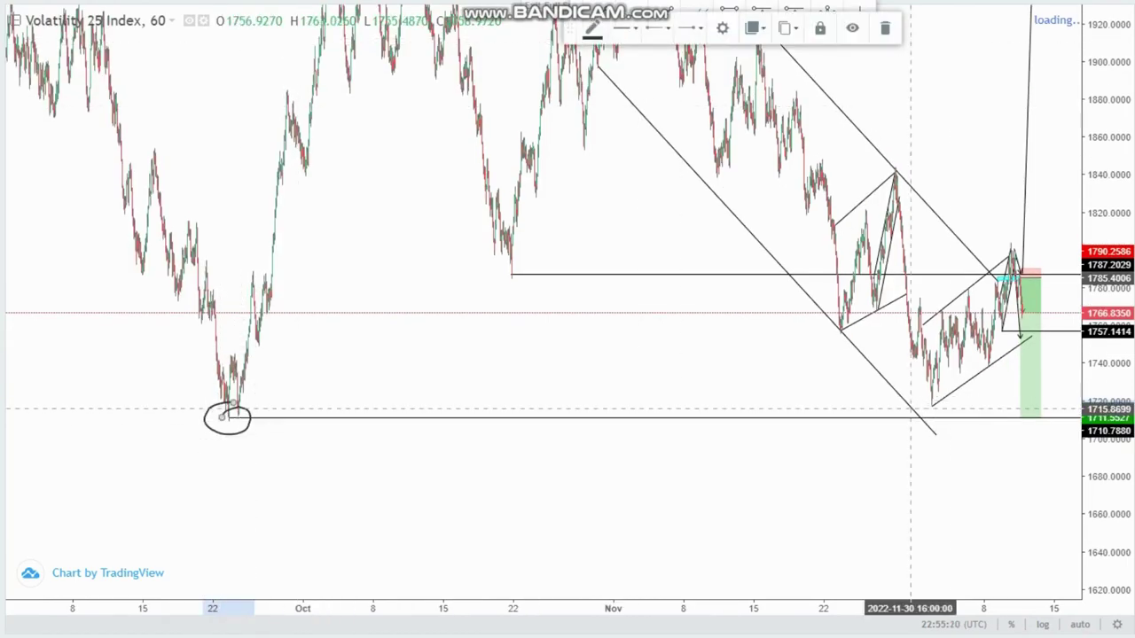
{"action": "left_click_drag", "start_coordinate": [1028, 405], "coordinate": [1002, 410]}
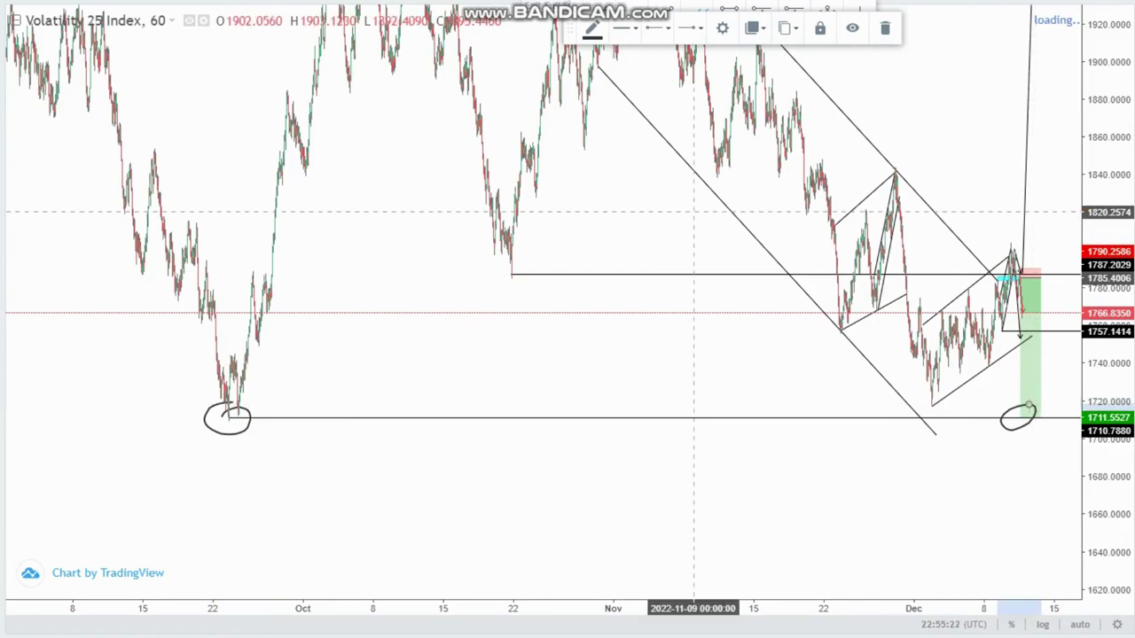
Step: Move the floating properties bar of the selected drawing clear of the drawing tools
{"action": "scroll", "coordinate": [547, 63], "scroll_direction": "up", "scroll_amount": 2}
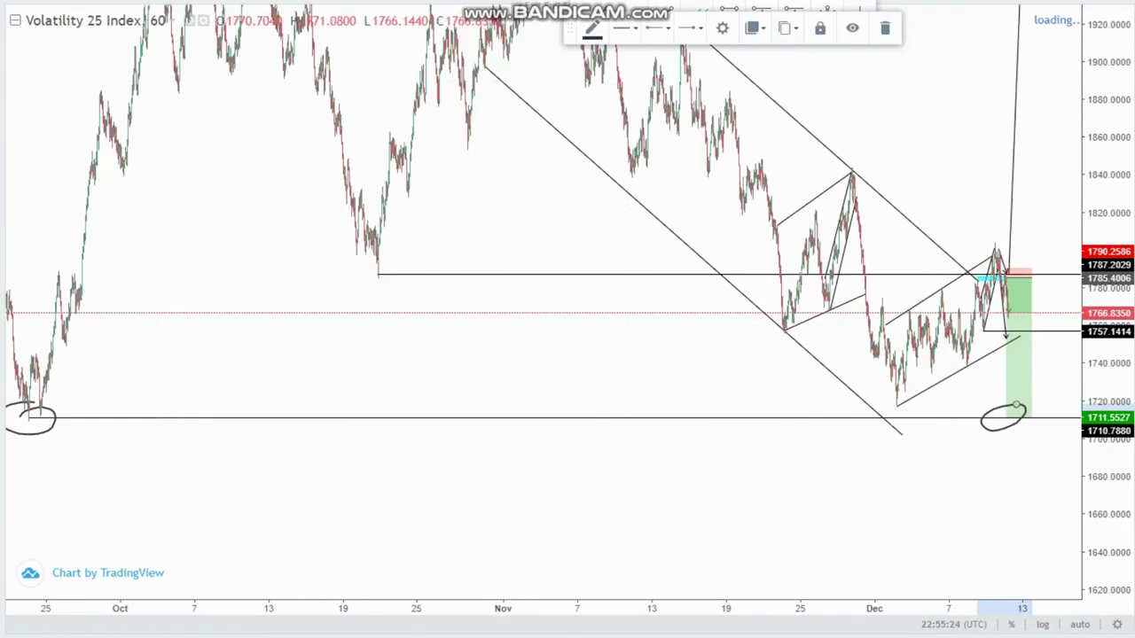
{"action": "left_click_drag", "start_coordinate": [569, 27], "coordinate": [412, 118]}
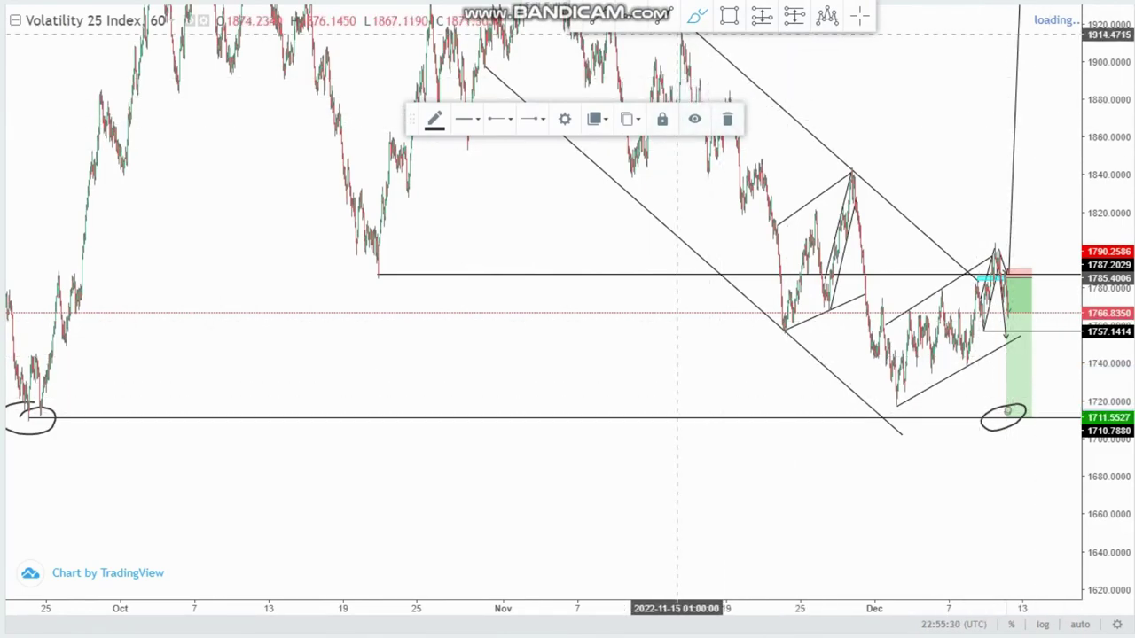
Step: Draw an upward arrow from the short position's target area, about 1717.64, to about 1859
{"action": "left_click", "coordinate": [664, 16]}
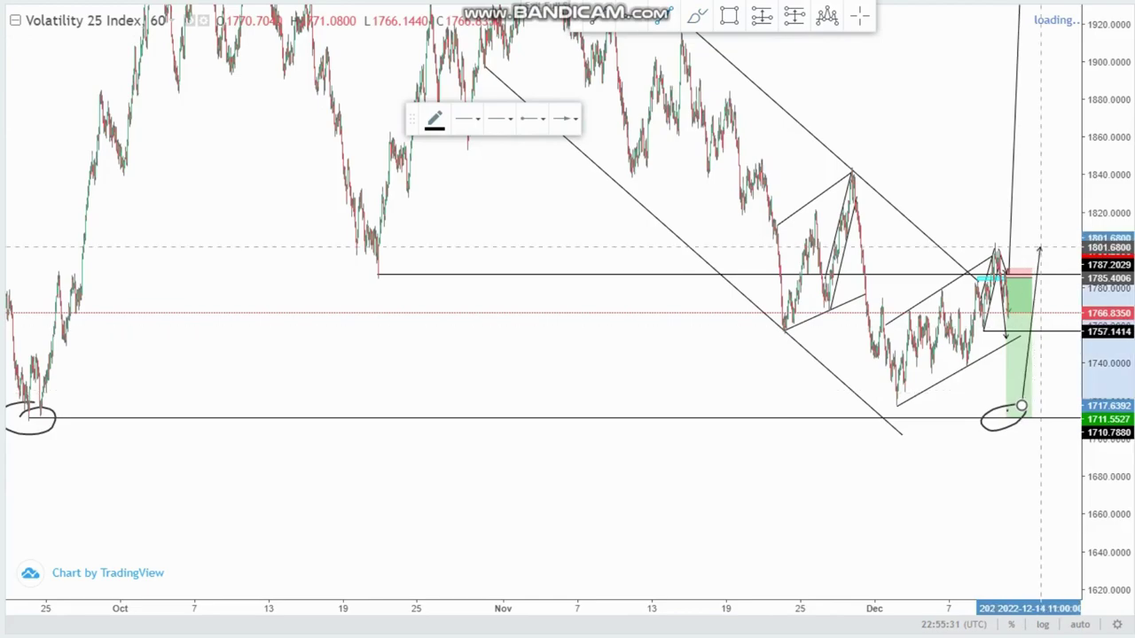
{"action": "left_click", "coordinate": [1053, 139]}
{"action": "left_click", "coordinate": [927, 139]}
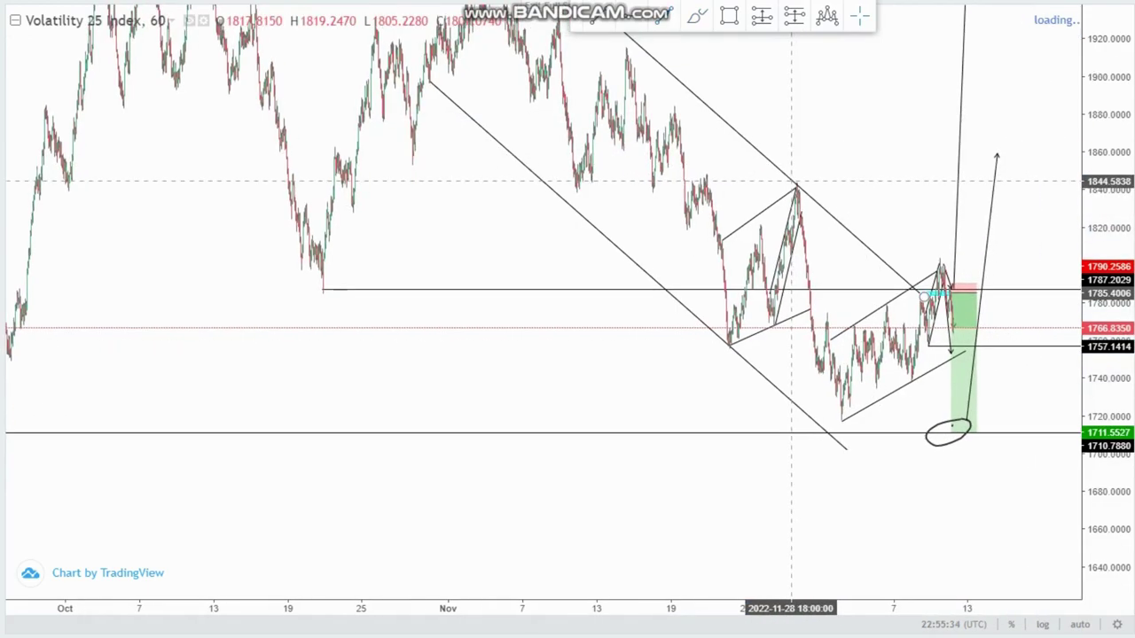
{"action": "double_click", "coordinate": [925, 298]}
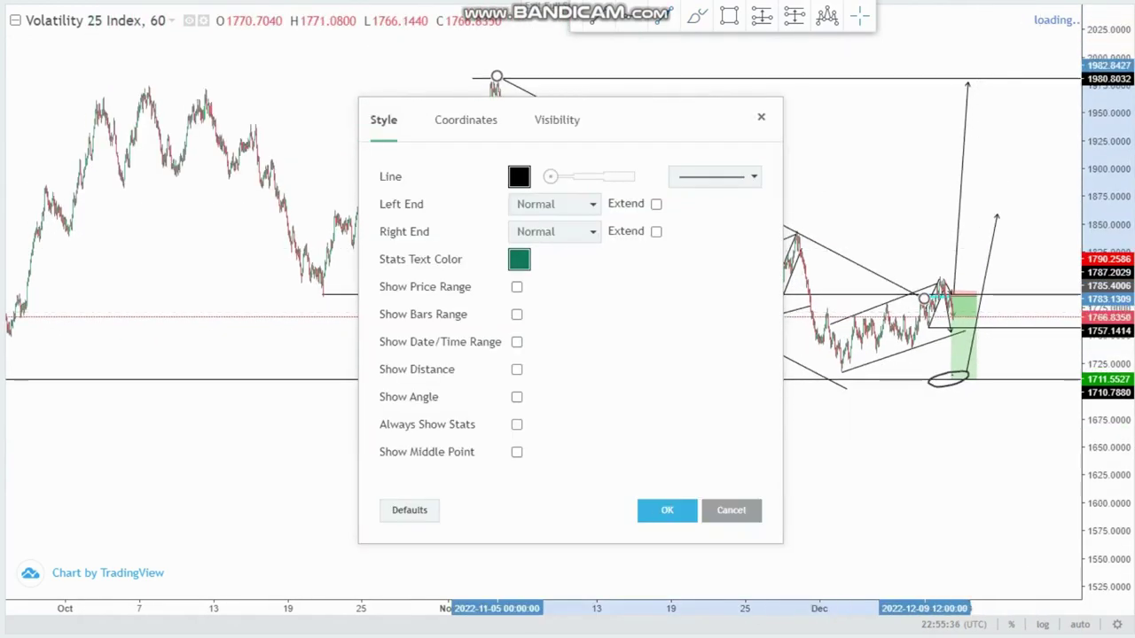
{"action": "left_click", "coordinate": [762, 117]}
Step: Move the selected trend line's floating properties bar up out of the way of the price candles
{"action": "scroll", "coordinate": [846, 310], "scroll_direction": "up", "scroll_amount": 7}
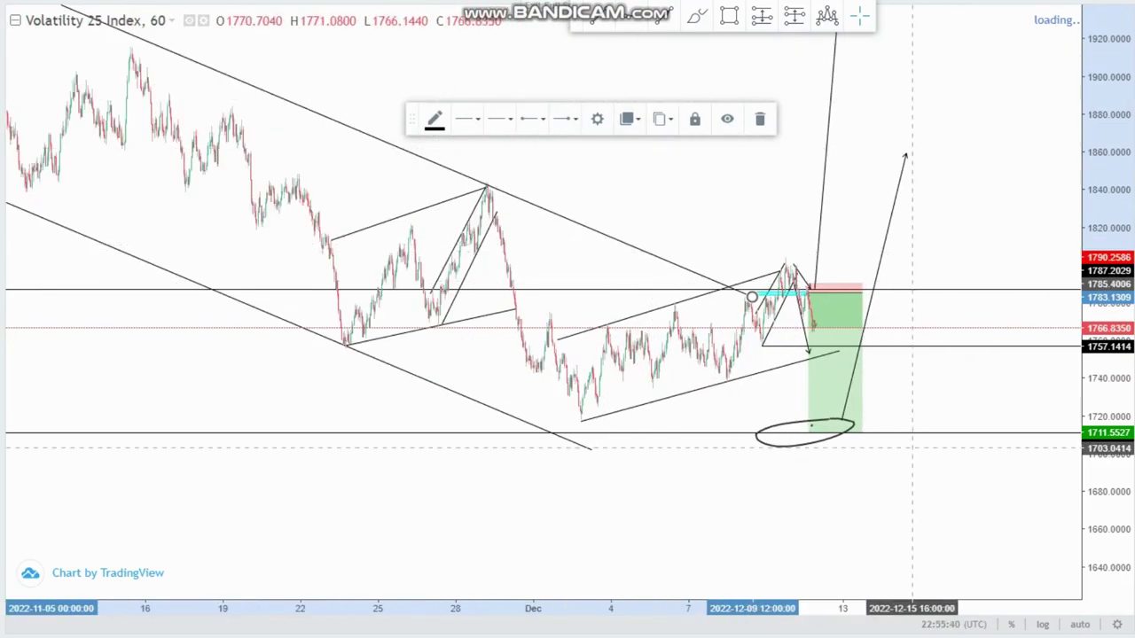
{"action": "scroll", "coordinate": [913, 449], "scroll_direction": "up", "scroll_amount": 2}
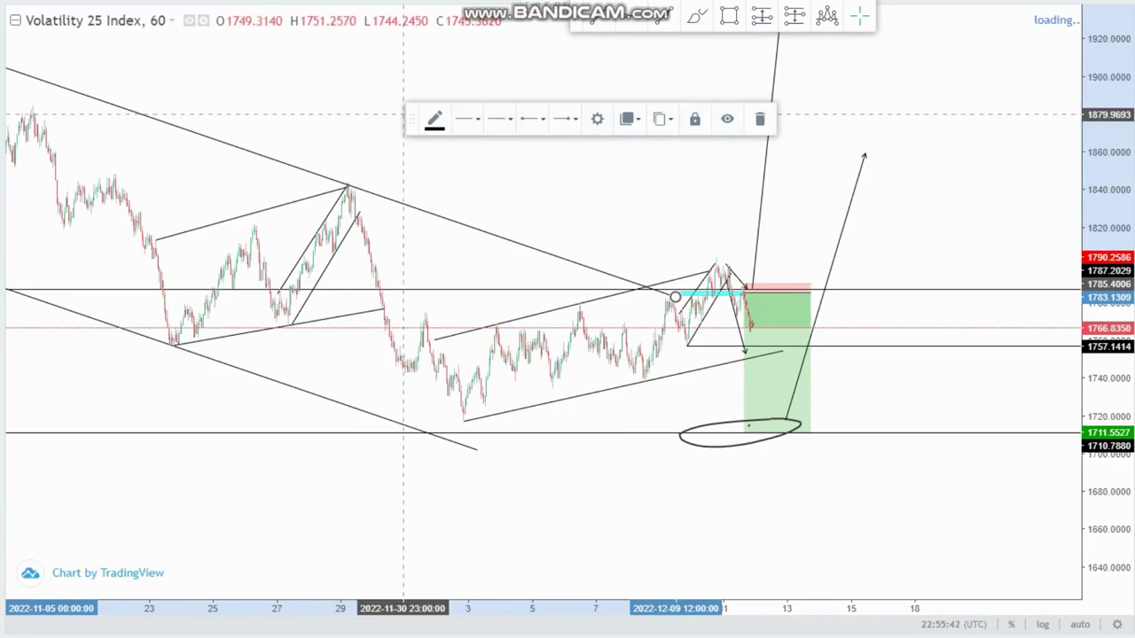
{"action": "left_click_drag", "start_coordinate": [412, 118], "coordinate": [446, 20]}
Step: Circle the December 9 high, the December 10 peak near 1800 and the December 11 retest high with the Brush
{"action": "scroll", "coordinate": [907, 351], "scroll_direction": "up", "scroll_amount": 2}
{"action": "left_click_drag", "start_coordinate": [1102, 422], "coordinate": [1102, 218]}
{"action": "left_click_drag", "start_coordinate": [877, 322], "coordinate": [1023, 249]}
{"action": "scroll", "coordinate": [688, 297], "scroll_direction": "up", "scroll_amount": 1}
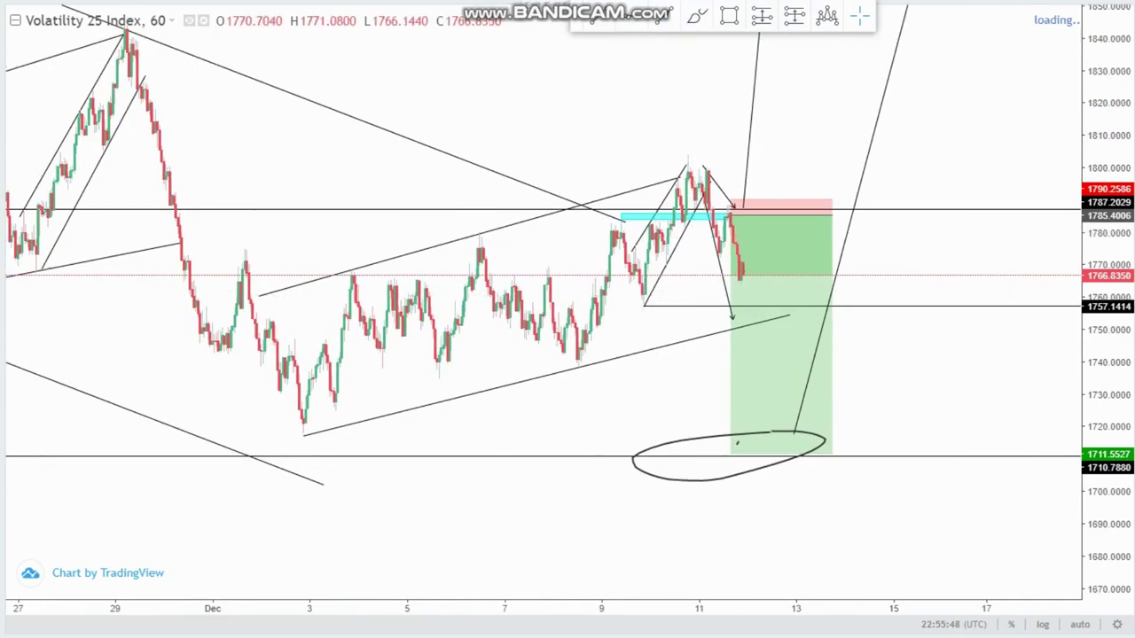
{"action": "left_click", "coordinate": [696, 17]}
{"action": "left_click_drag", "start_coordinate": [628, 209], "coordinate": [617, 241]}
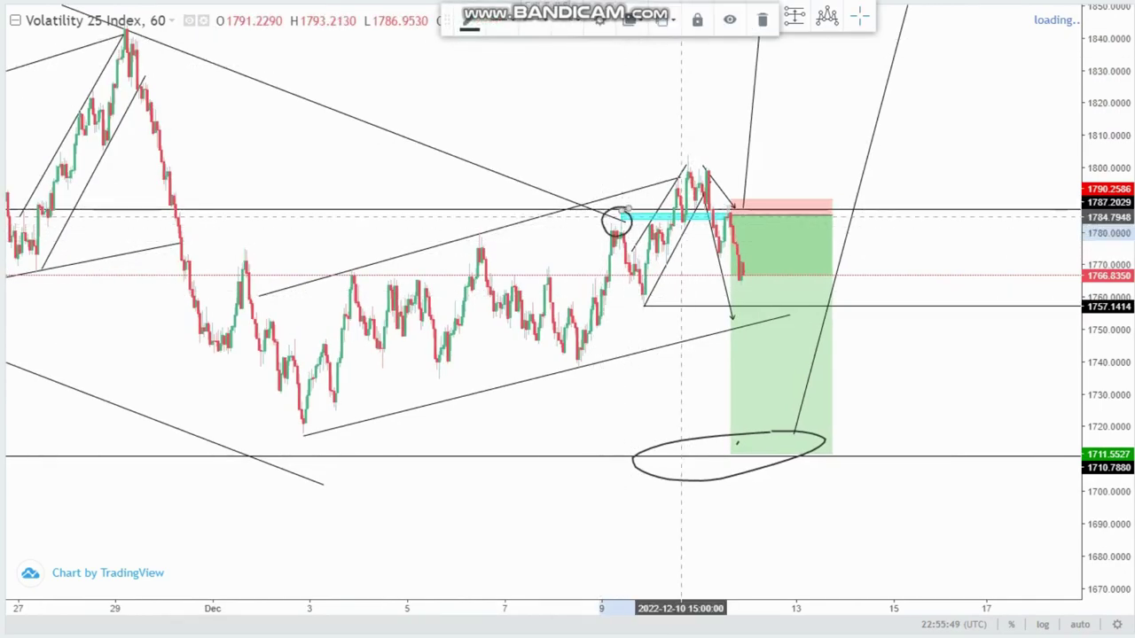
{"action": "mouse_move", "coordinate": [689, 153]}
{"action": "left_mouse_down"}
{"action": "mouse_move", "coordinate": [673, 187]}
{"action": "mouse_move", "coordinate": [700, 160]}
{"action": "left_mouse_up"}
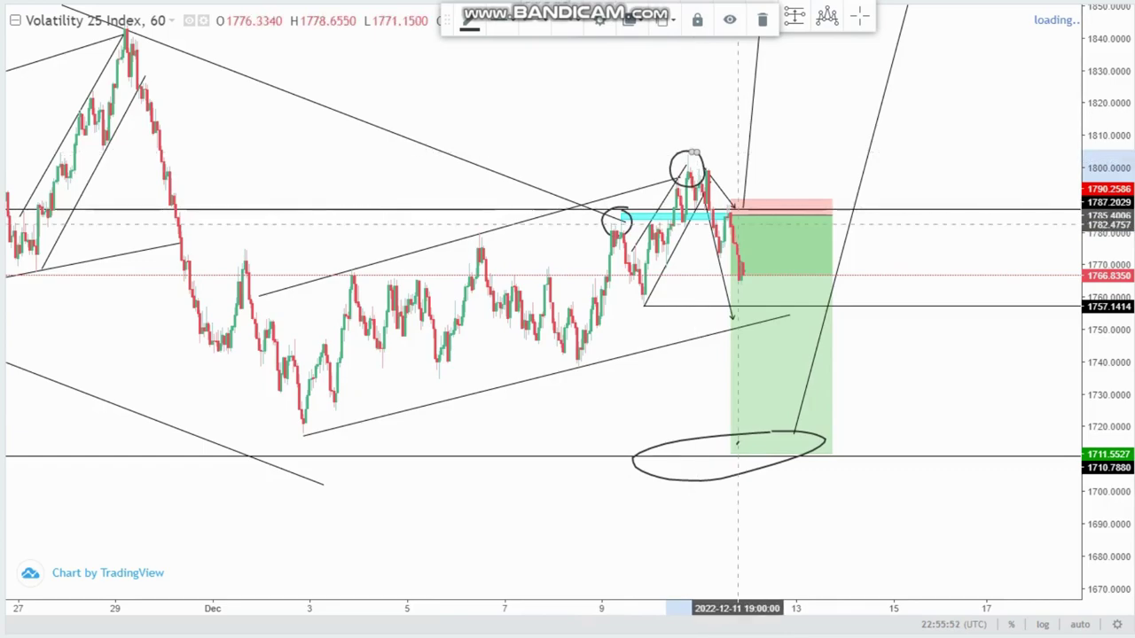
{"action": "left_click_drag", "start_coordinate": [730, 207], "coordinate": [727, 210]}
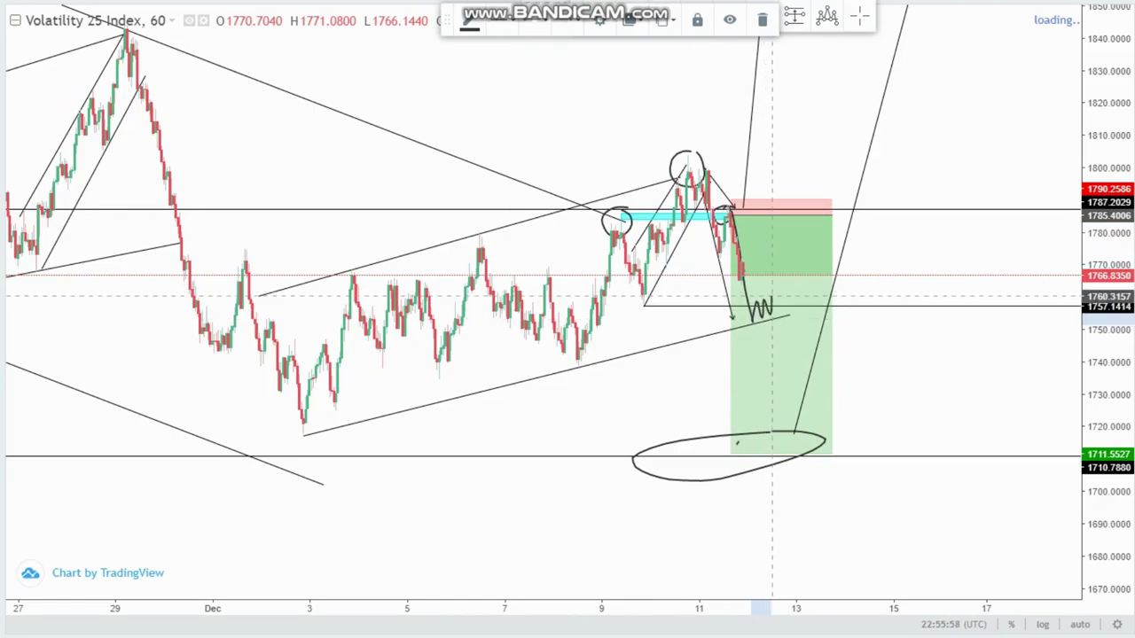
Step: Brush a projected path from the small flag near 1757 down to the horizontal support, and move the properties bar clear of the drawing tools
{"action": "mouse_move", "coordinate": [743, 306]}
{"action": "left_mouse_down"}
{"action": "mouse_move", "coordinate": [785, 292]}
{"action": "mouse_move", "coordinate": [790, 342]}
{"action": "mouse_move", "coordinate": [838, 410]}
{"action": "mouse_move", "coordinate": [853, 460]}
{"action": "left_mouse_up"}
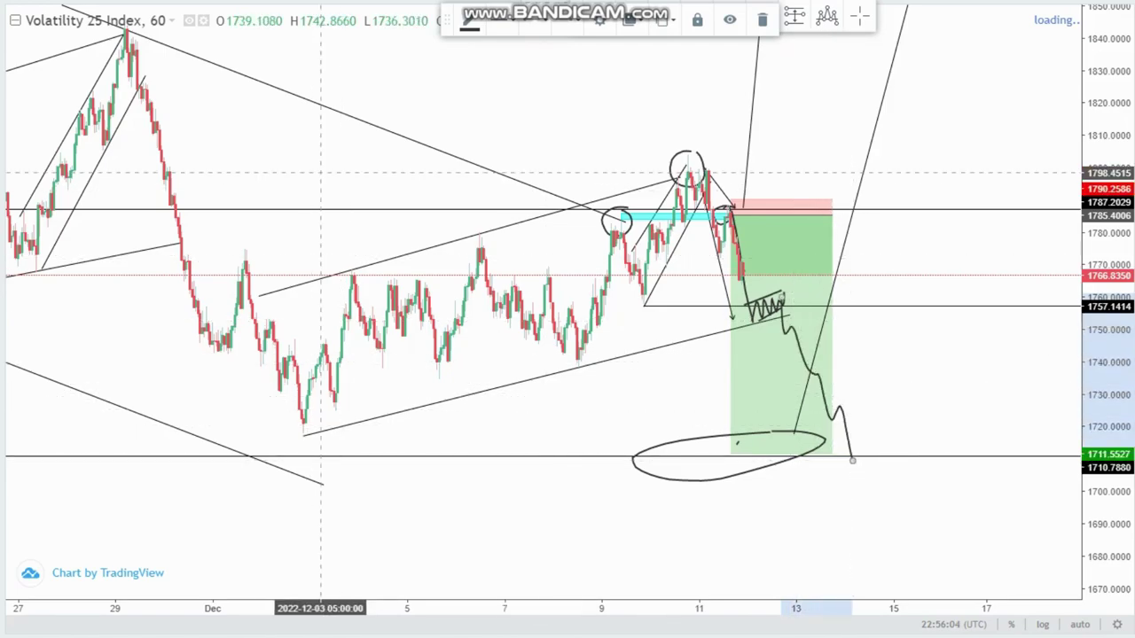
{"action": "scroll", "coordinate": [344, 209], "scroll_direction": "down", "scroll_amount": 2}
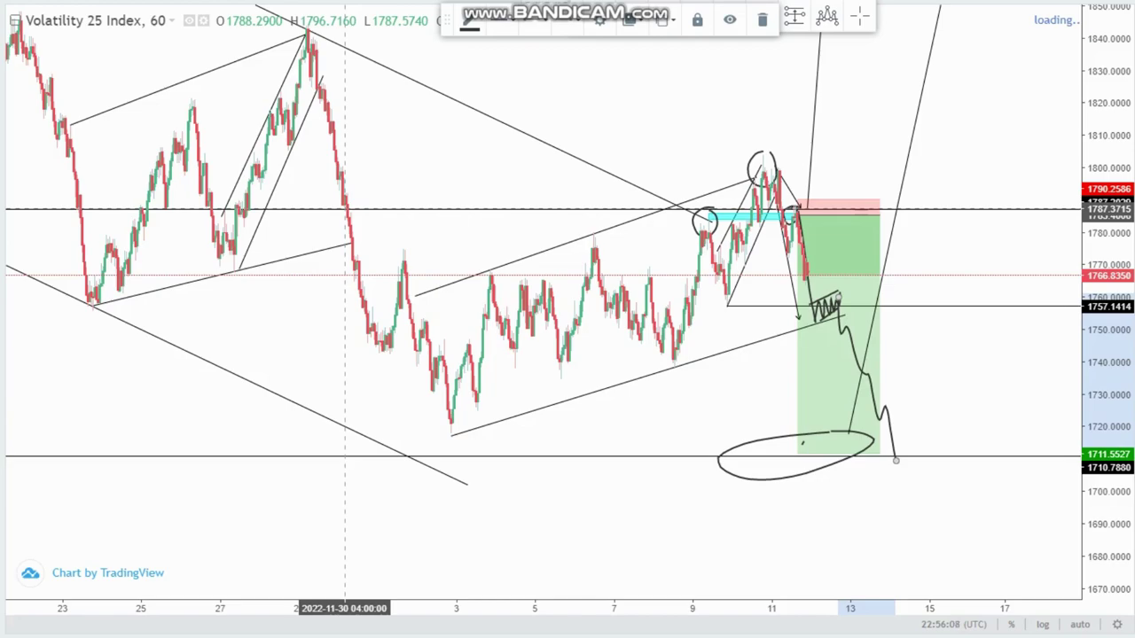
{"action": "left_click_drag", "start_coordinate": [447, 20], "coordinate": [206, 47]}
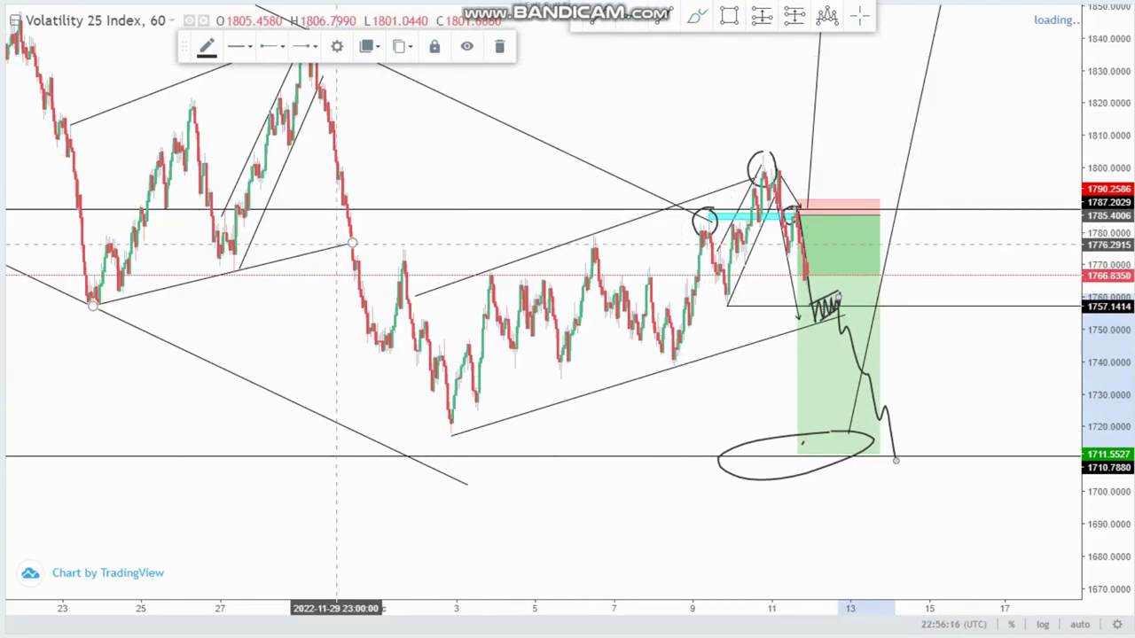
Step: Shift the start of the December channel's upper line to about 1762.37 and fit the lower line's start to the early-December low
{"action": "left_click_drag", "start_coordinate": [1103, 266], "coordinate": [1104, 358]}
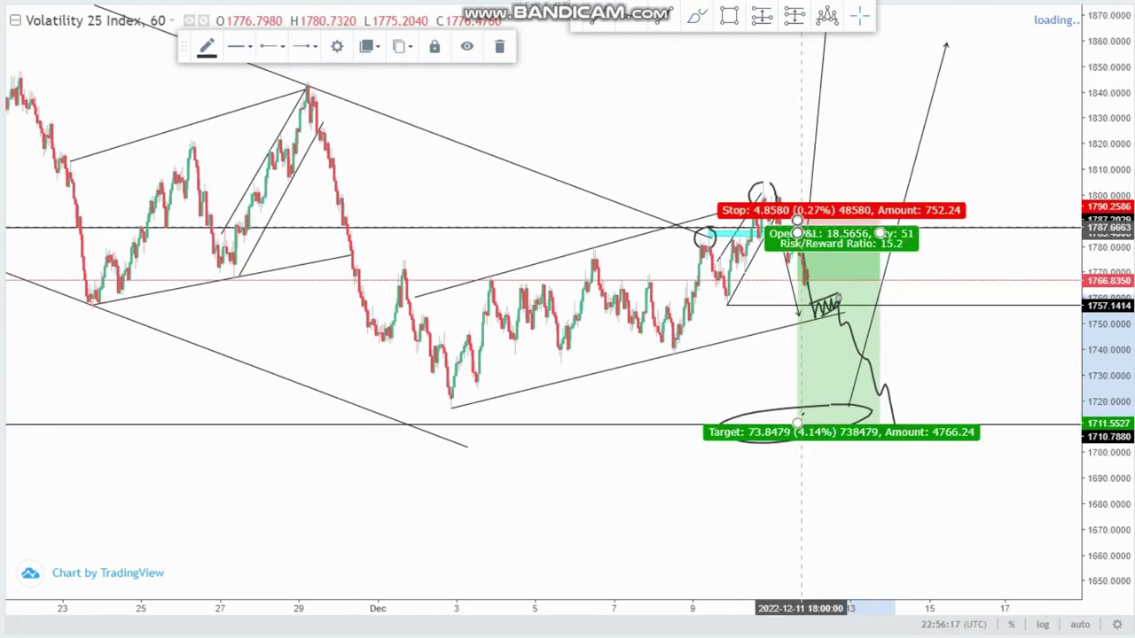
{"action": "left_click", "coordinate": [416, 297]}
{"action": "mouse_move", "coordinate": [416, 295]}
{"action": "left_mouse_down"}
{"action": "mouse_move", "coordinate": [402, 286]}
{"action": "mouse_move", "coordinate": [433, 291]}
{"action": "left_mouse_up"}
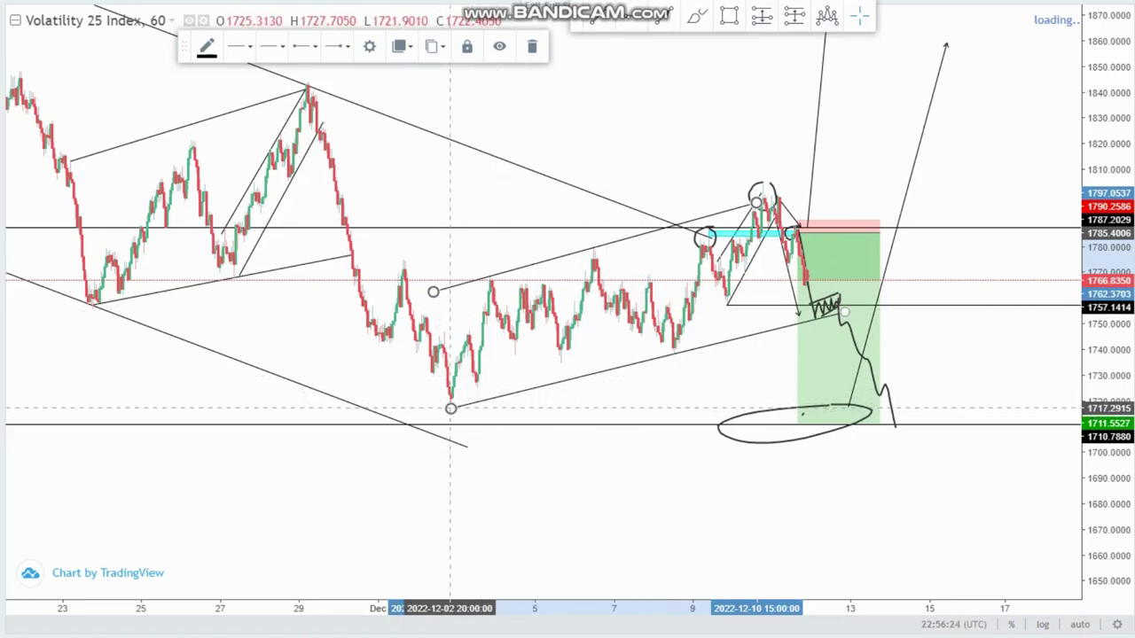
{"action": "left_click_drag", "start_coordinate": [448, 408], "coordinate": [450, 407]}
{"action": "left_click", "coordinate": [606, 388]}
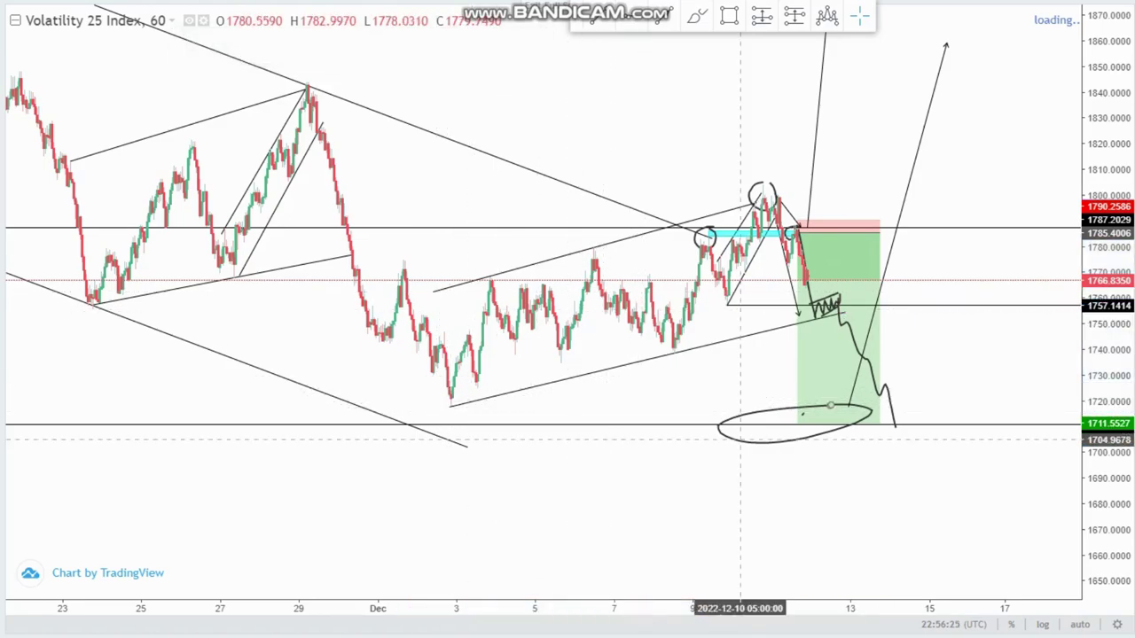
Step: Delete the brushed circle around the December 9 high
{"action": "left_click_drag", "start_coordinate": [1106, 390], "coordinate": [1106, 253]}
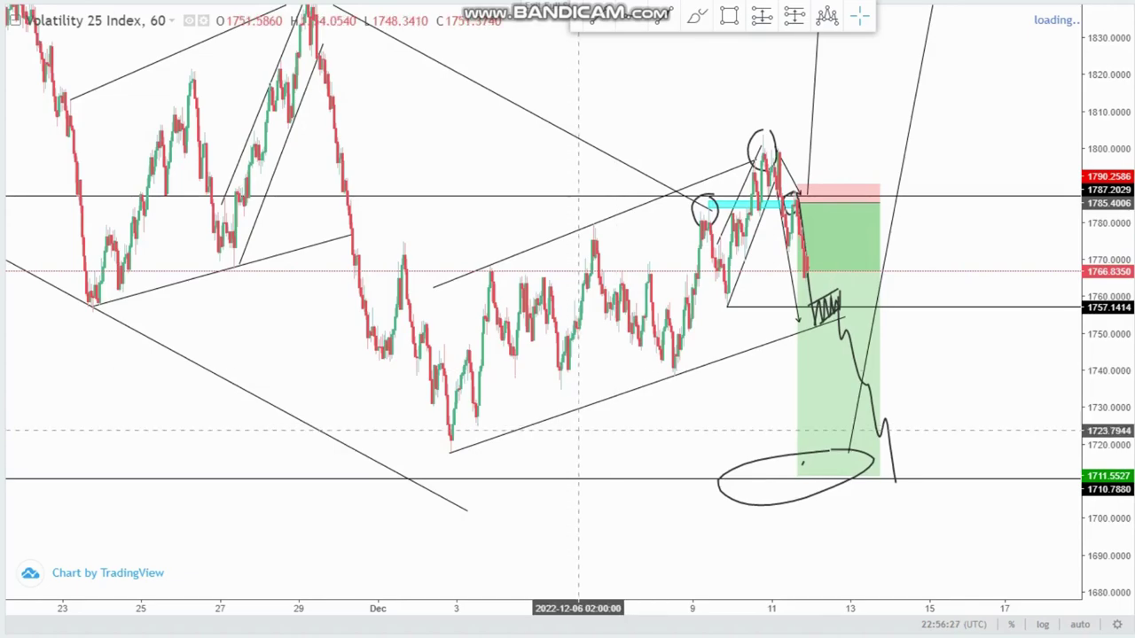
{"action": "scroll", "coordinate": [579, 435], "scroll_direction": "up", "scroll_amount": 1}
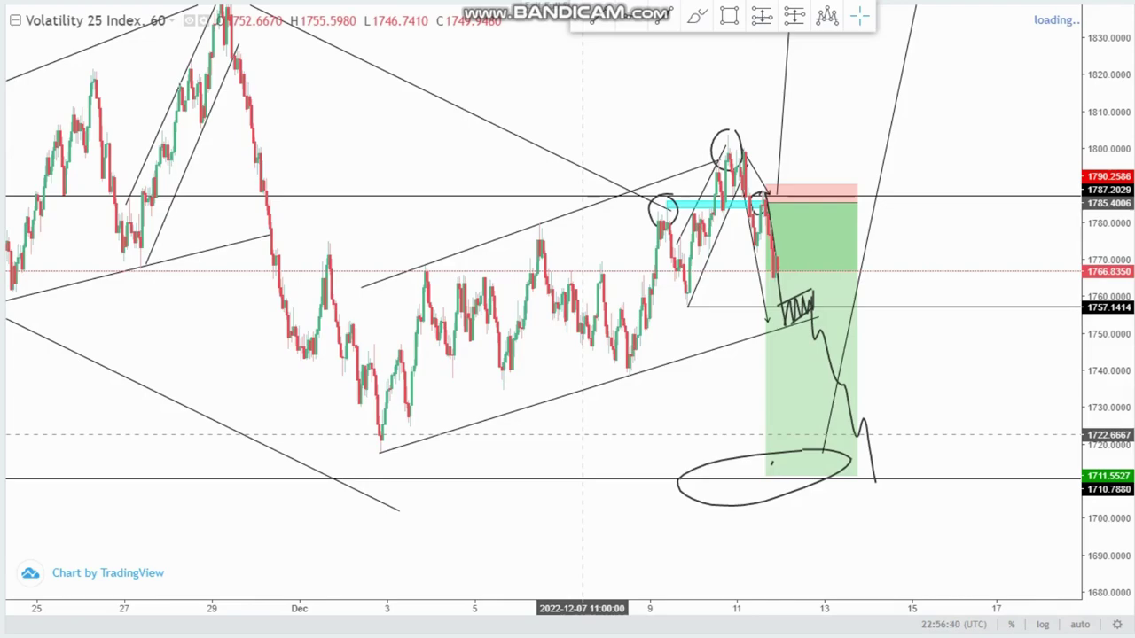
{"action": "left_click", "coordinate": [653, 218]}
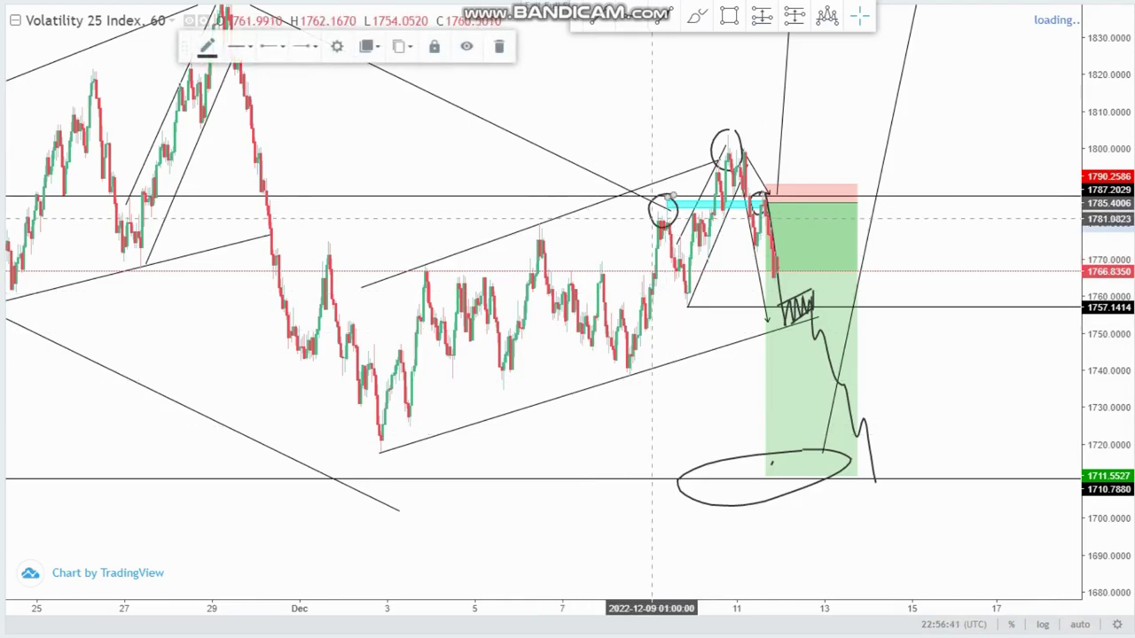
{"action": "left_click", "coordinate": [499, 46]}
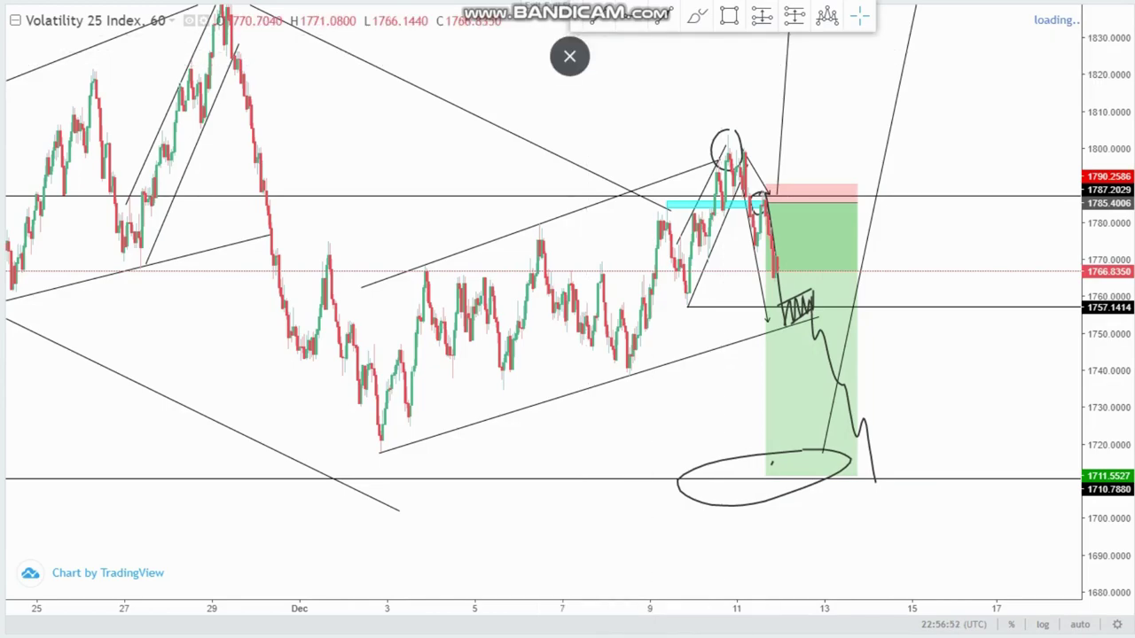
Step: Brush circles around the December 10 peak and the December 9 high, with a line under the peak and the letter A beside it
{"action": "left_click", "coordinate": [765, 193]}
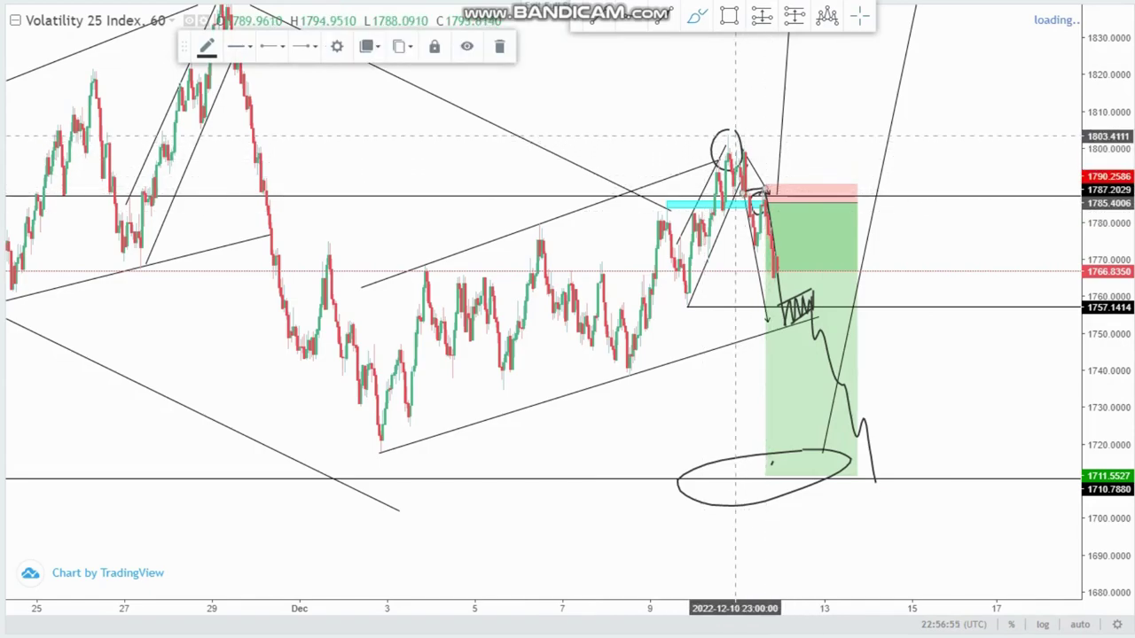
{"action": "left_click_drag", "start_coordinate": [734, 138], "coordinate": [716, 177]}
{"action": "left_click_drag", "start_coordinate": [751, 133], "coordinate": [724, 130]}
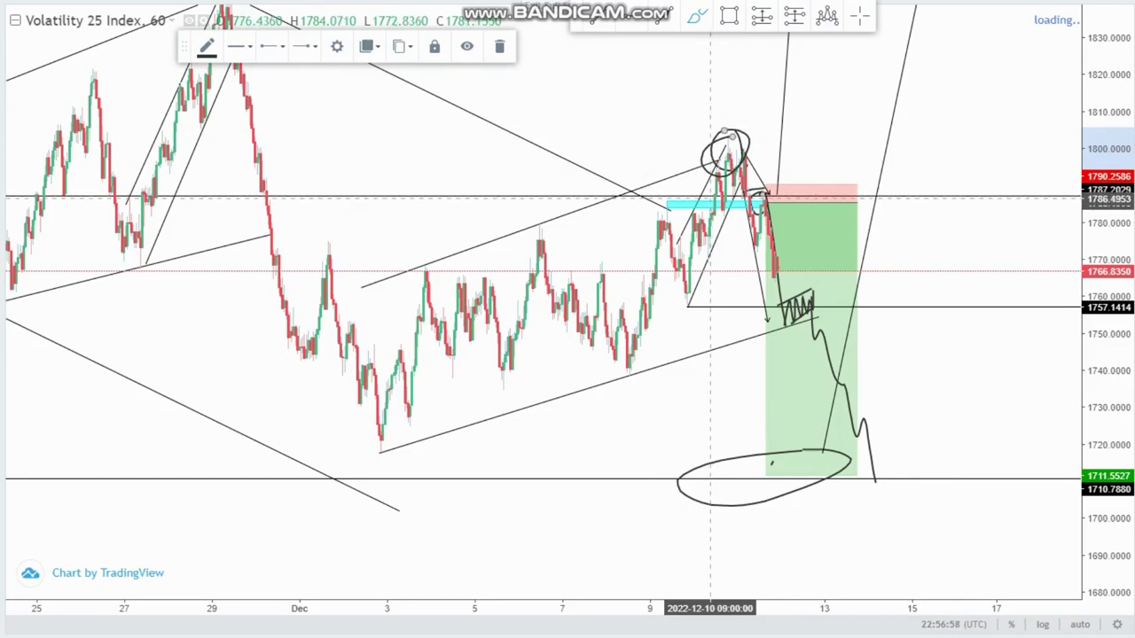
{"action": "left_click_drag", "start_coordinate": [706, 175], "coordinate": [762, 169]}
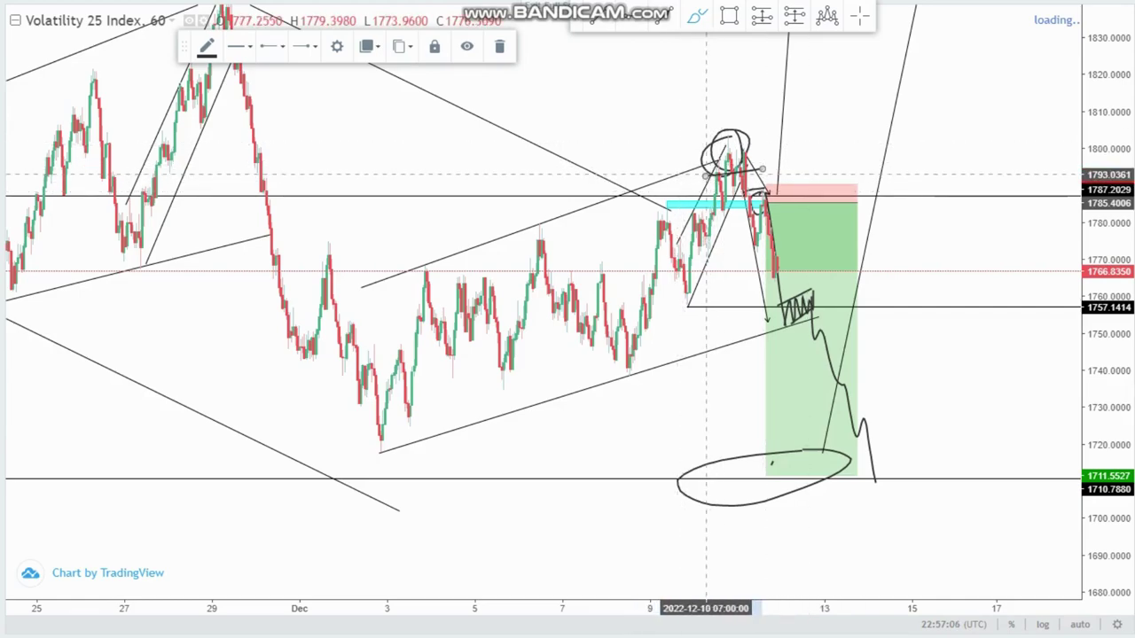
{"action": "mouse_move", "coordinate": [763, 125]}
{"action": "left_mouse_down"}
{"action": "mouse_move", "coordinate": [764, 146]}
{"action": "mouse_move", "coordinate": [785, 144]}
{"action": "left_mouse_up"}
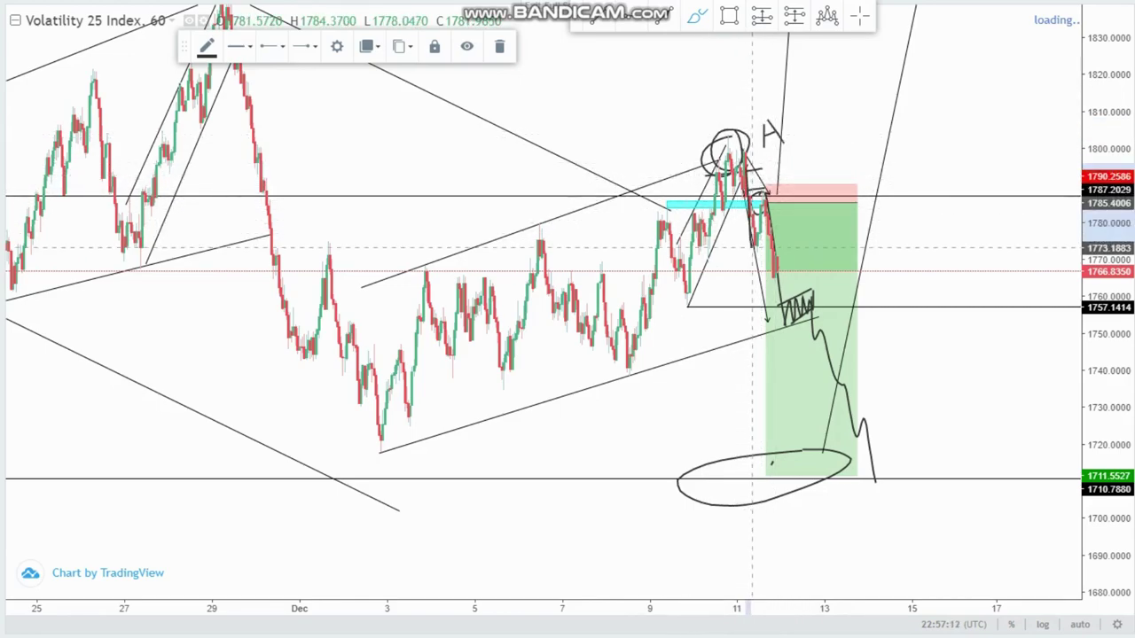
{"action": "left_click_drag", "start_coordinate": [667, 193], "coordinate": [656, 221]}
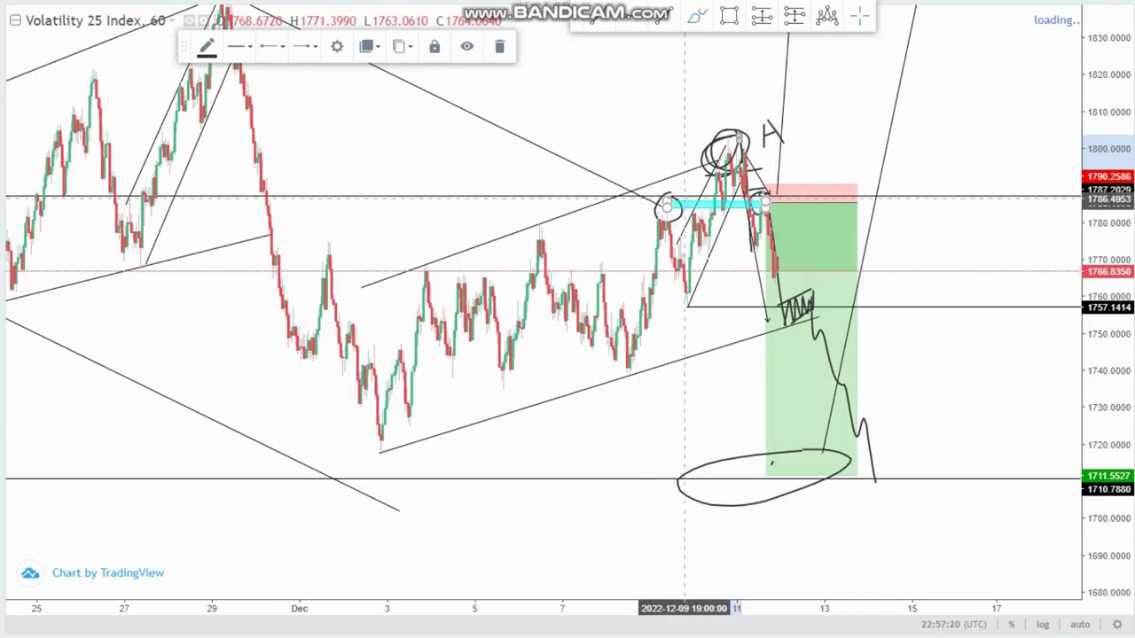
Step: Shift the cyan zone up to about 1788 and back to its place level with the December 9 high
{"action": "left_click", "coordinate": [709, 204]}
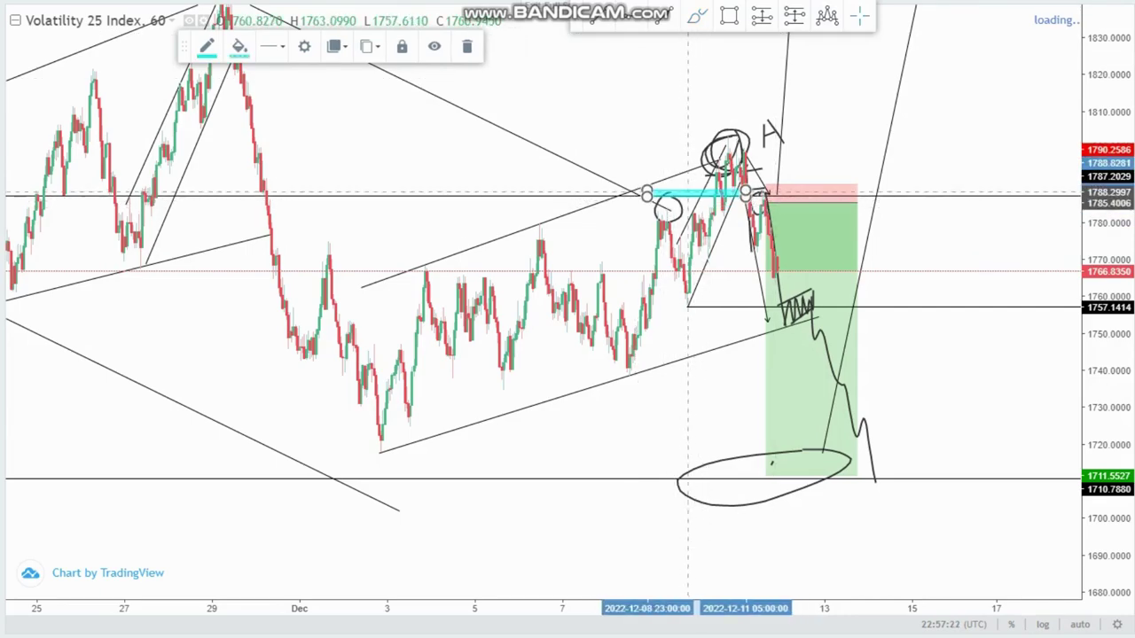
{"action": "left_click_drag", "start_coordinate": [714, 204], "coordinate": [708, 206]}
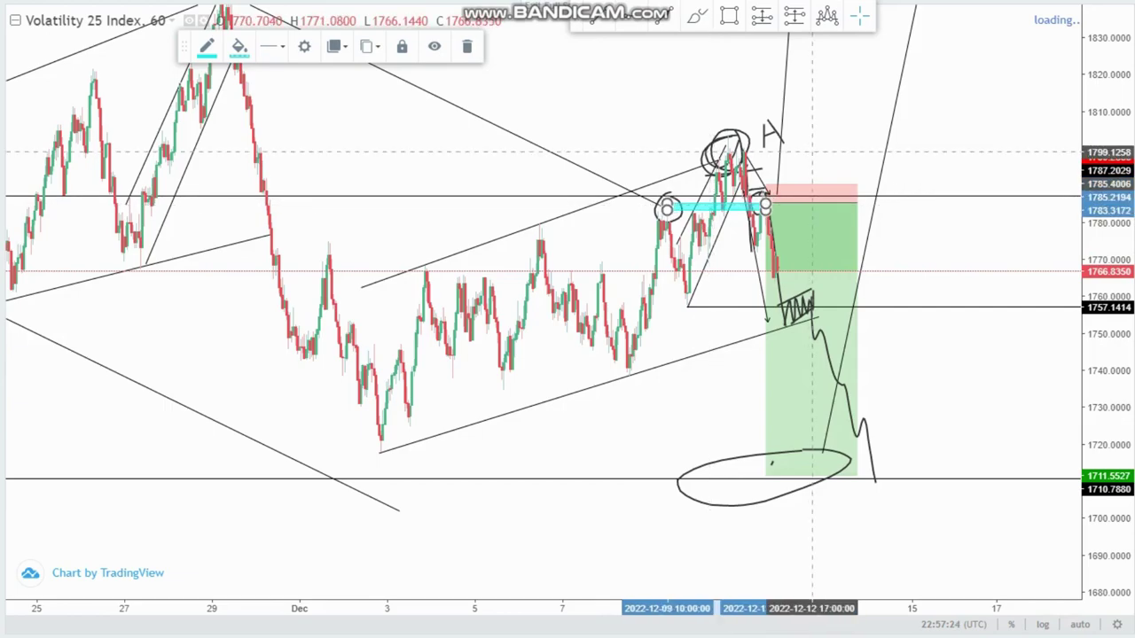
{"action": "left_click", "coordinate": [856, 142]}
{"action": "left_click", "coordinate": [723, 206]}
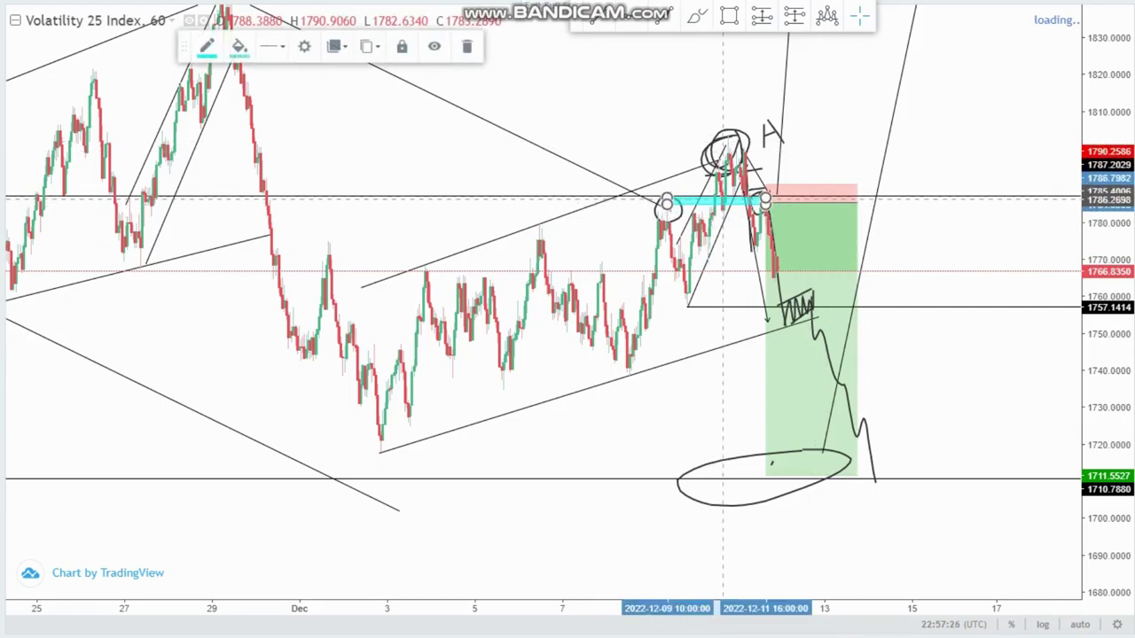
{"action": "left_click", "coordinate": [810, 91]}
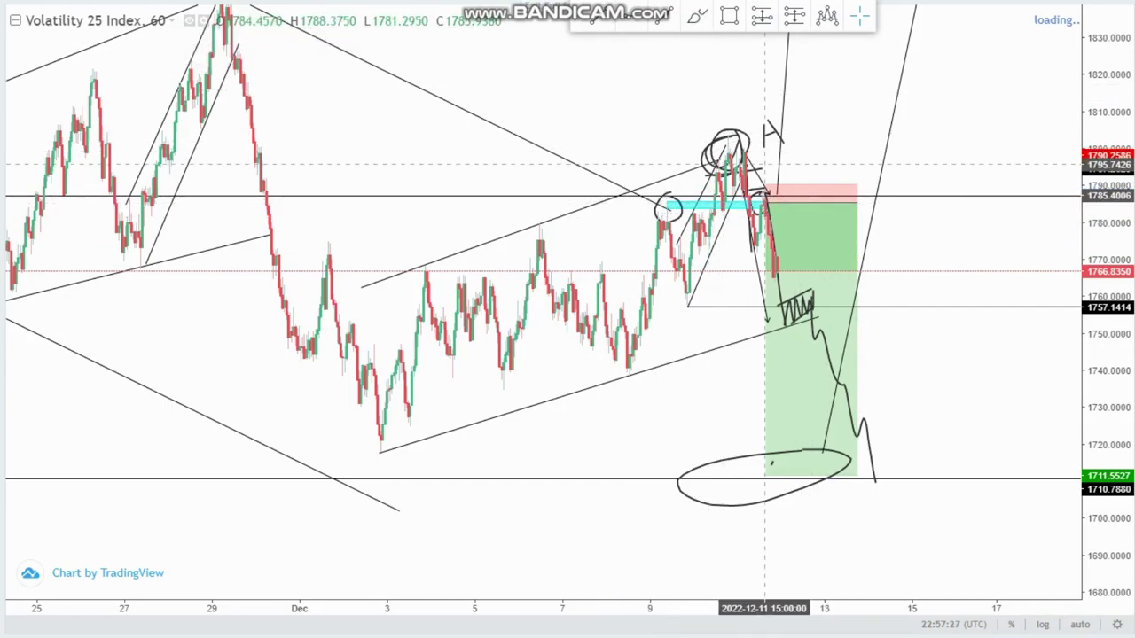
Step: Circle the December 11 retest high and the projected flag near 1757 with the Brush
{"action": "mouse_move", "coordinate": [764, 194]}
{"action": "left_mouse_down"}
{"action": "mouse_move", "coordinate": [759, 229]}
{"action": "mouse_move", "coordinate": [765, 194]}
{"action": "left_mouse_up"}
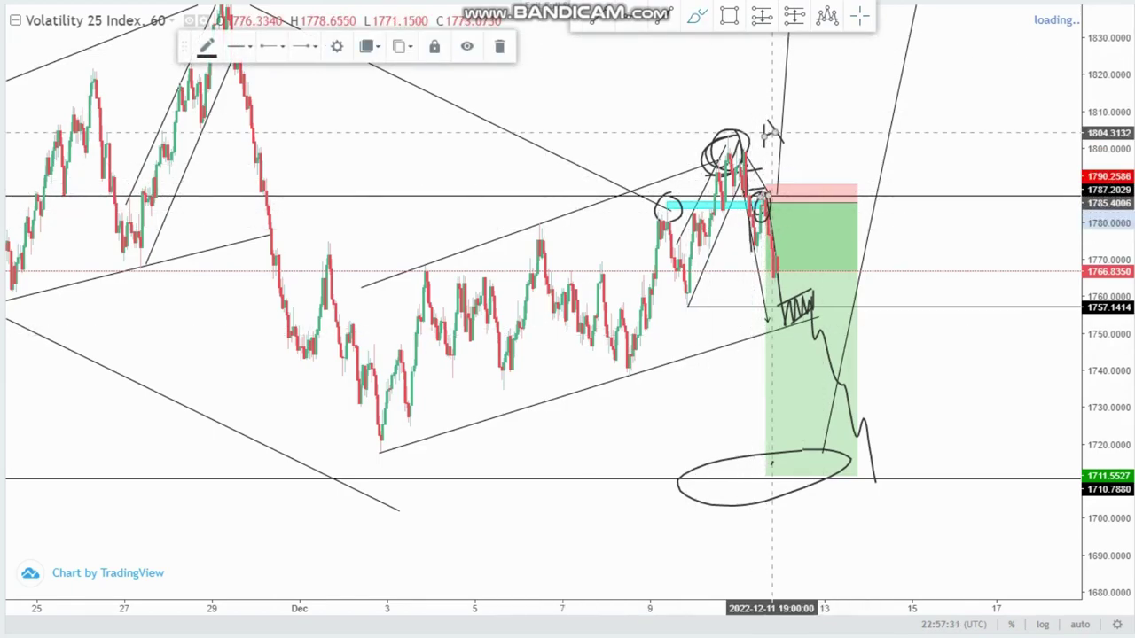
{"action": "scroll", "coordinate": [638, 231], "scroll_direction": "up", "scroll_amount": 2}
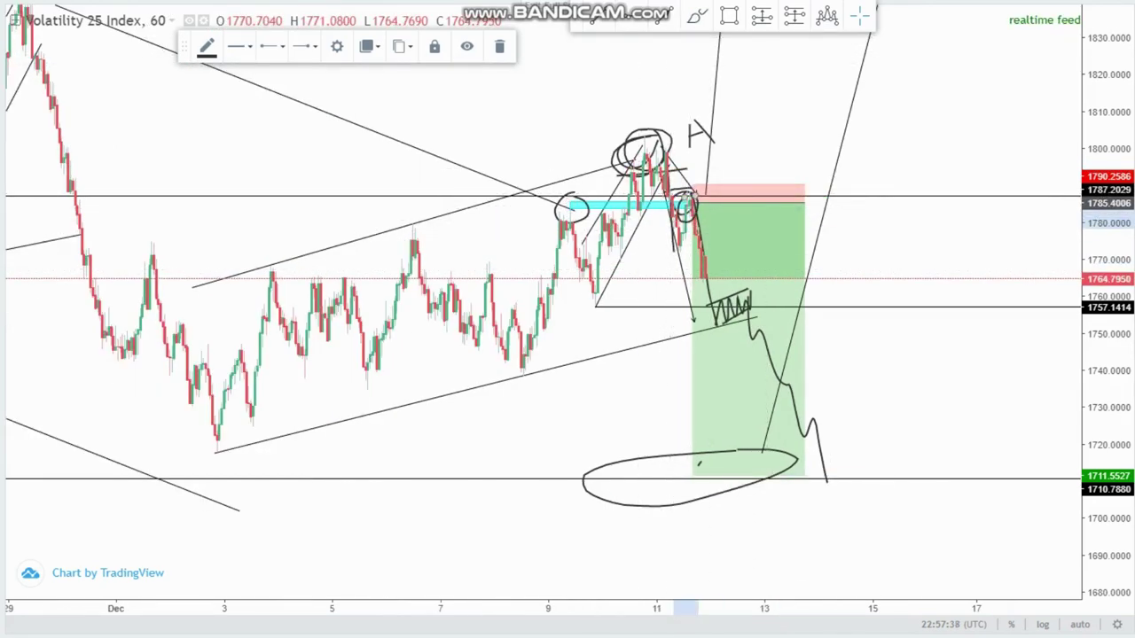
{"action": "left_click", "coordinate": [697, 16]}
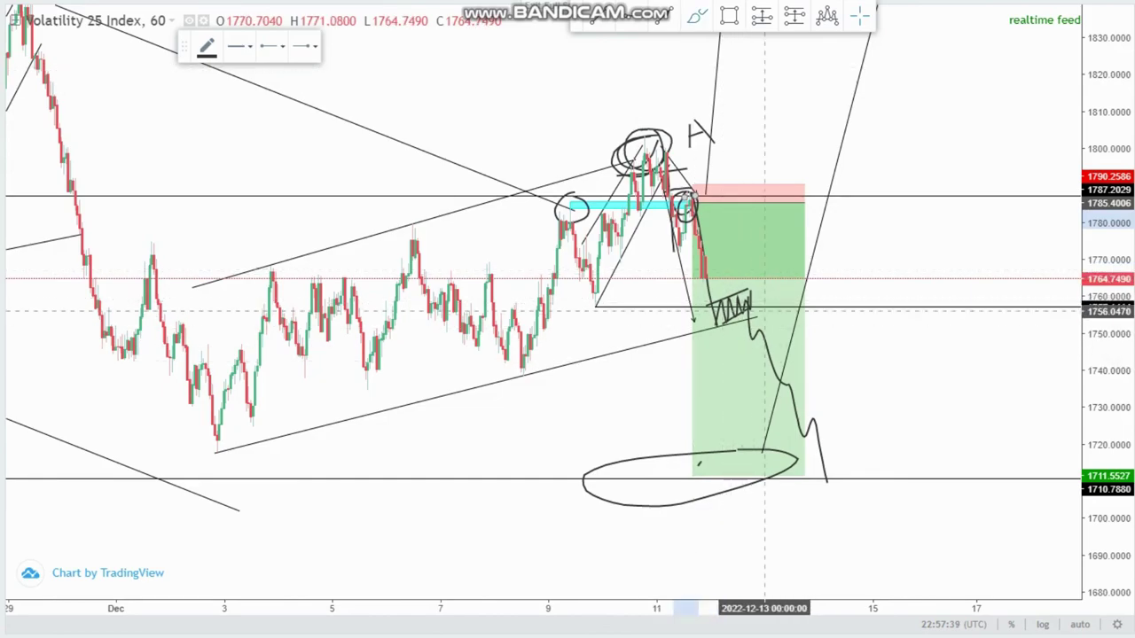
{"action": "mouse_move", "coordinate": [758, 285]}
{"action": "left_mouse_down"}
{"action": "mouse_move", "coordinate": [700, 306]}
{"action": "mouse_move", "coordinate": [756, 285]}
{"action": "left_mouse_up"}
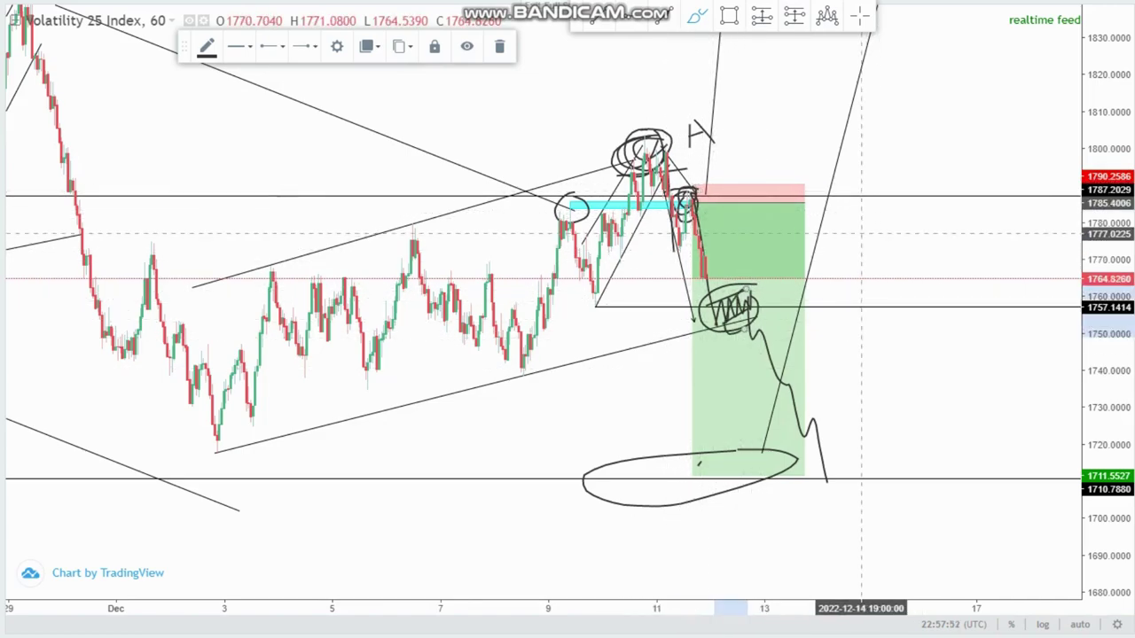
Step: Sketch an enlarged W-shaped consolidation between two boundary lines in the empty chart area beyond the short position
{"action": "mouse_move", "coordinate": [862, 241]}
{"action": "left_mouse_down"}
{"action": "mouse_move", "coordinate": [888, 326]}
{"action": "mouse_move", "coordinate": [906, 257]}
{"action": "mouse_move", "coordinate": [922, 297]}
{"action": "mouse_move", "coordinate": [933, 251]}
{"action": "left_mouse_up"}
{"action": "left_click_drag", "start_coordinate": [856, 244], "coordinate": [955, 242]}
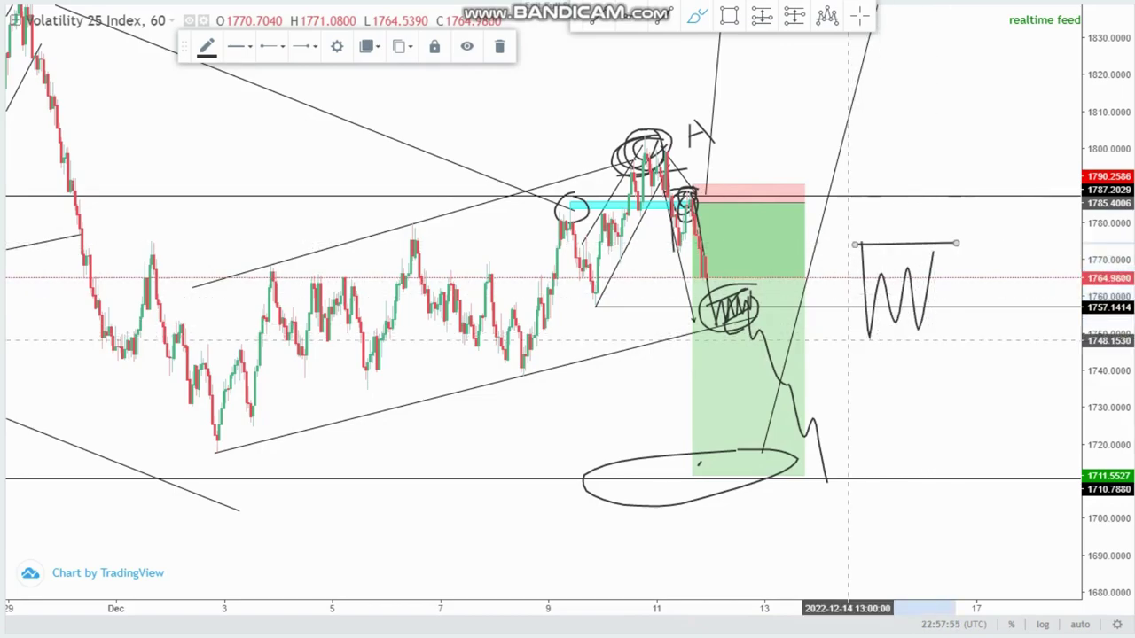
{"action": "left_click_drag", "start_coordinate": [853, 336], "coordinate": [957, 321]}
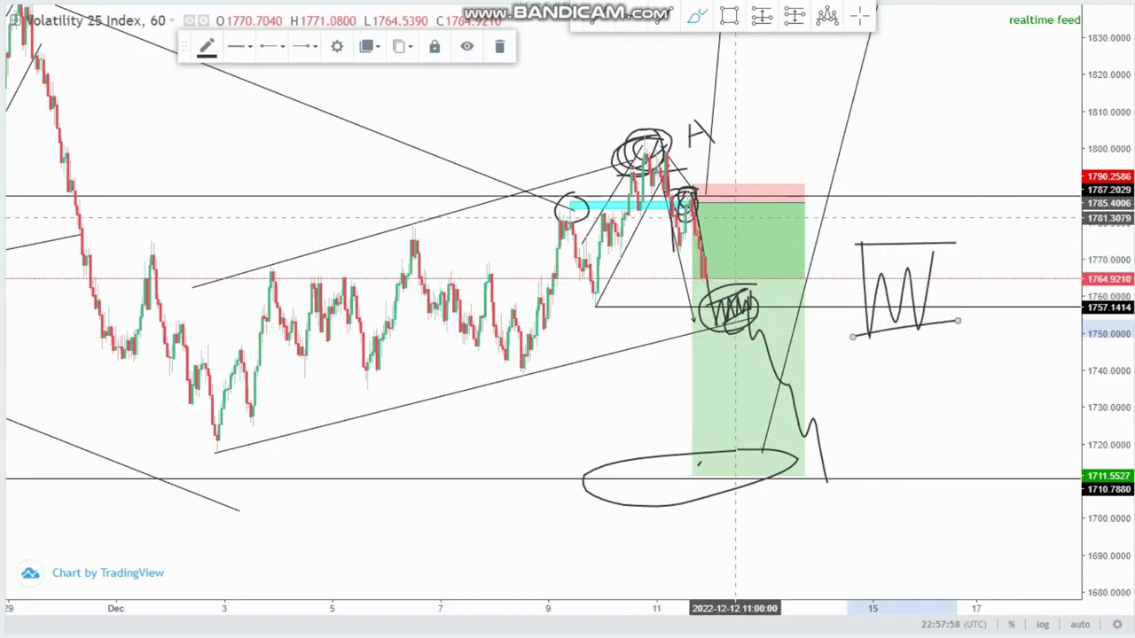
{"action": "left_click_drag", "start_coordinate": [1106, 205], "coordinate": [1107, 252]}
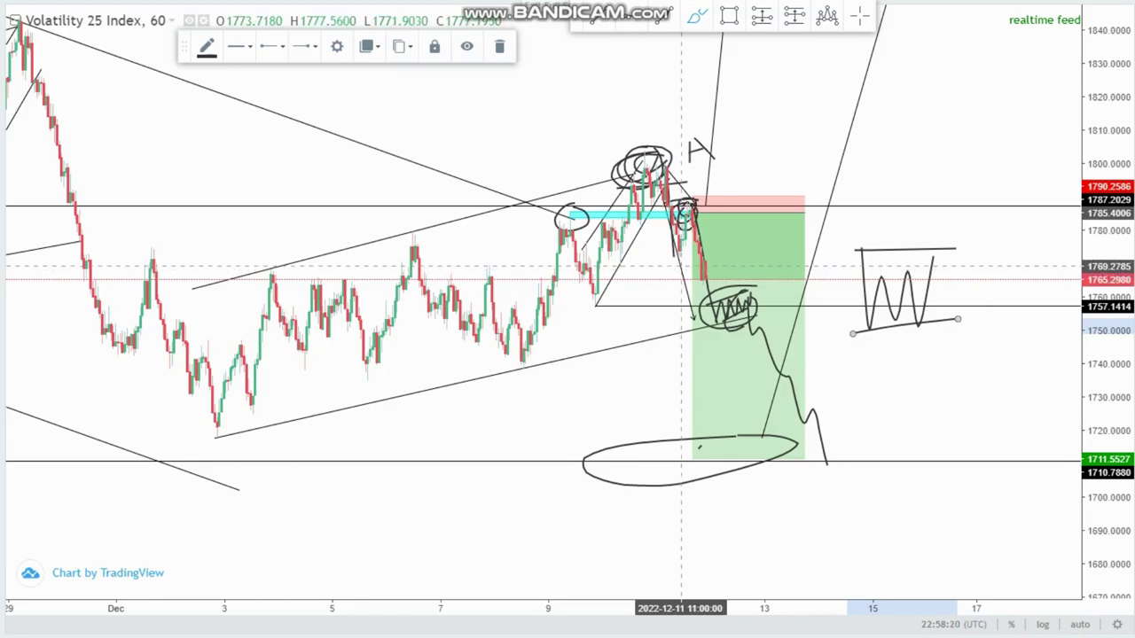
{"action": "left_click_drag", "start_coordinate": [419, 233], "coordinate": [513, 280]}
{"action": "left_click_drag", "start_coordinate": [402, 311], "coordinate": [512, 363]}
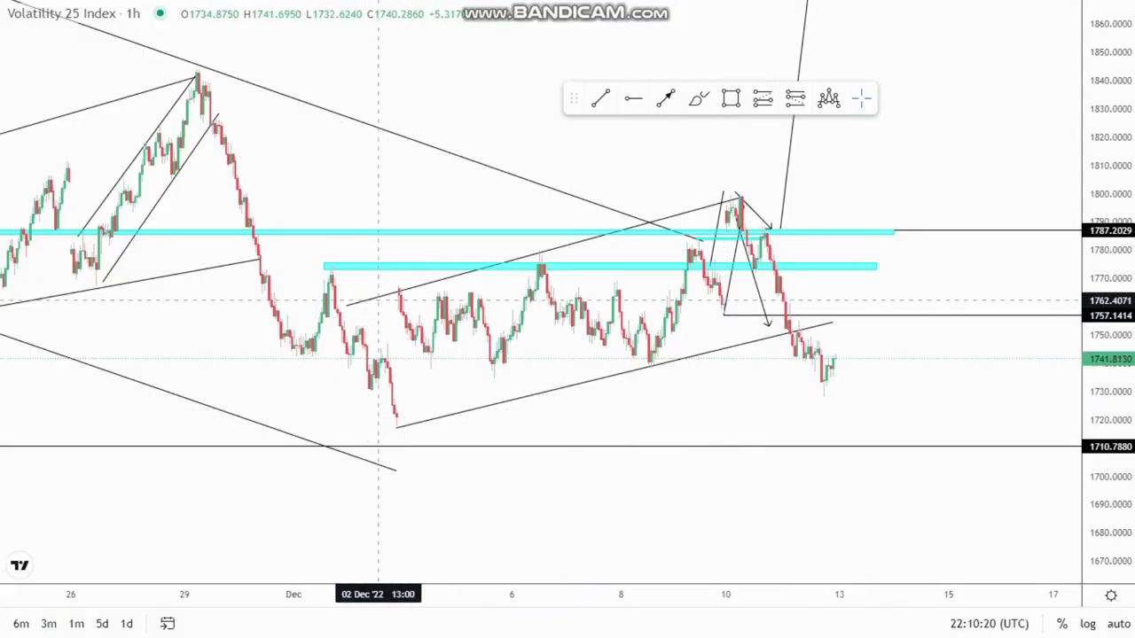
Step: Adjust both ends of the rising channel's upper trendline, starting it at about 1765 on December 2 and ending it at the peak near 1800
{"action": "left_click_drag", "start_coordinate": [346, 304], "coordinate": [371, 293]}
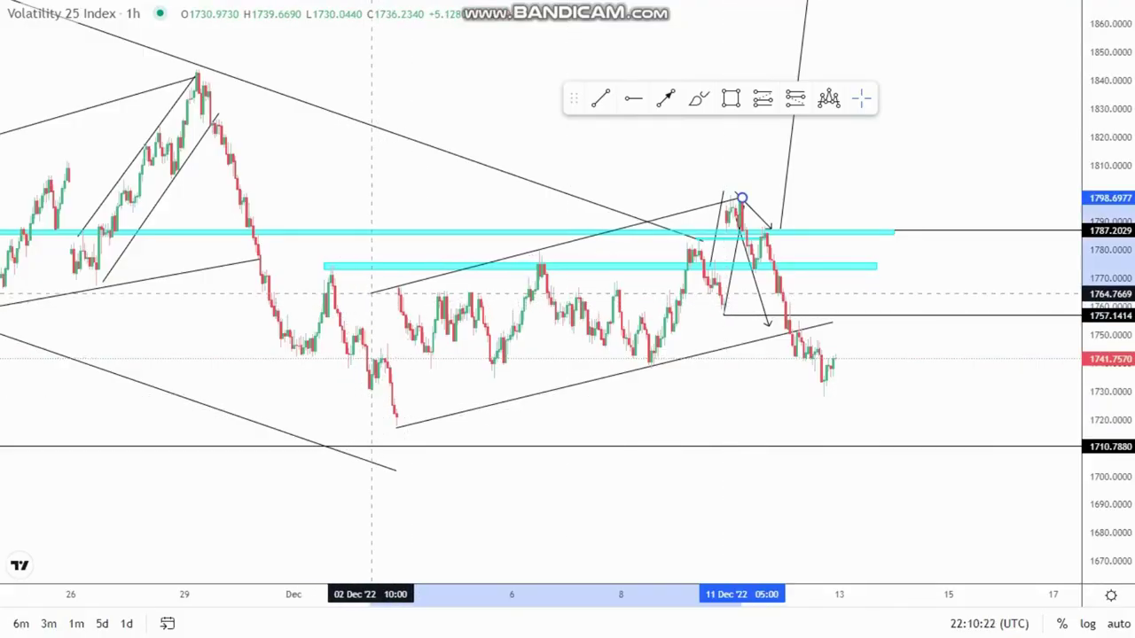
{"action": "left_click_drag", "start_coordinate": [743, 200], "coordinate": [737, 196]}
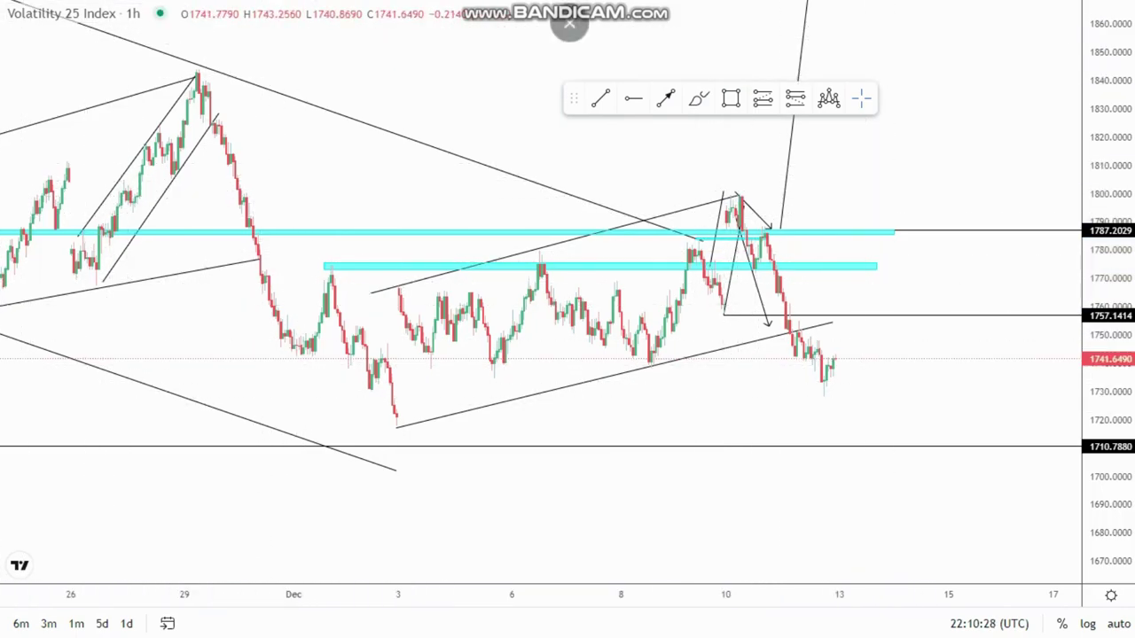
{"action": "left_click", "coordinate": [695, 234]}
Step: Brush a black circle around the December 2 low and another around the late-September low where the 1710.788 support line starts
{"action": "left_click", "coordinate": [699, 99]}
{"action": "left_click_drag", "start_coordinate": [405, 428], "coordinate": [376, 432]}
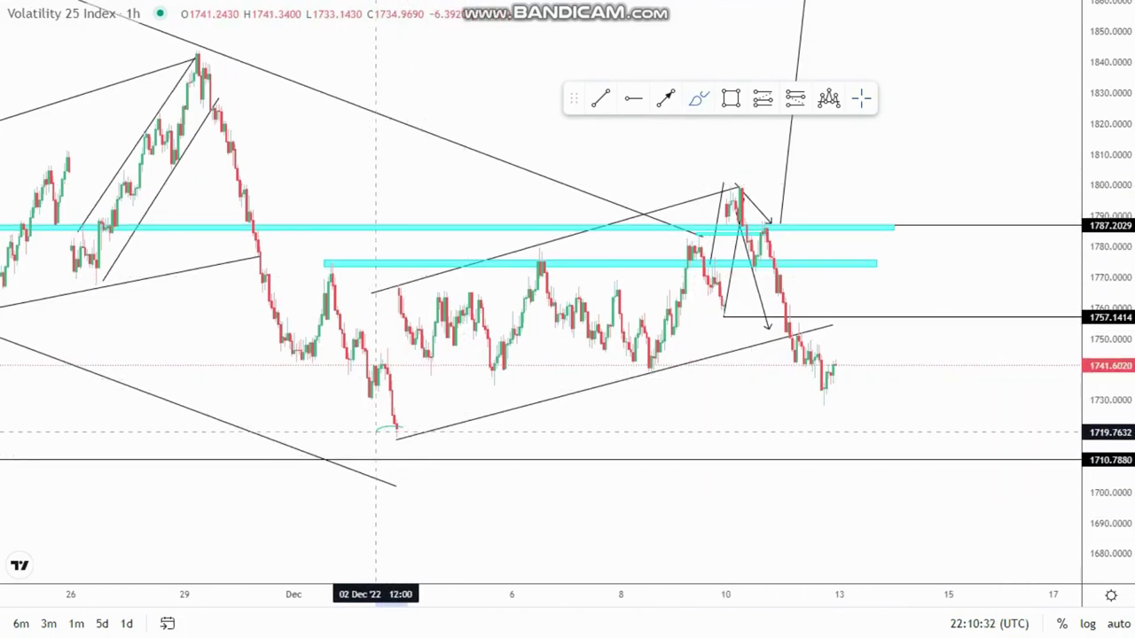
{"action": "left_click", "coordinate": [376, 431]}
{"action": "scroll", "coordinate": [824, 293], "scroll_direction": "down", "scroll_amount": 2}
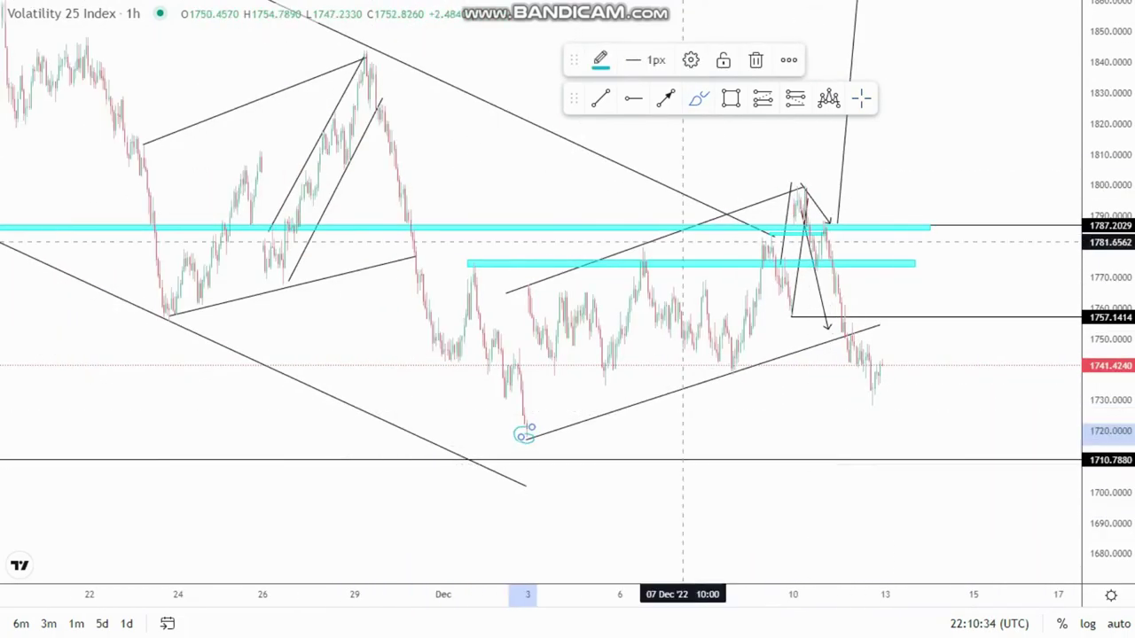
{"action": "left_click", "coordinate": [600, 60]}
{"action": "left_click", "coordinate": [774, 97]}
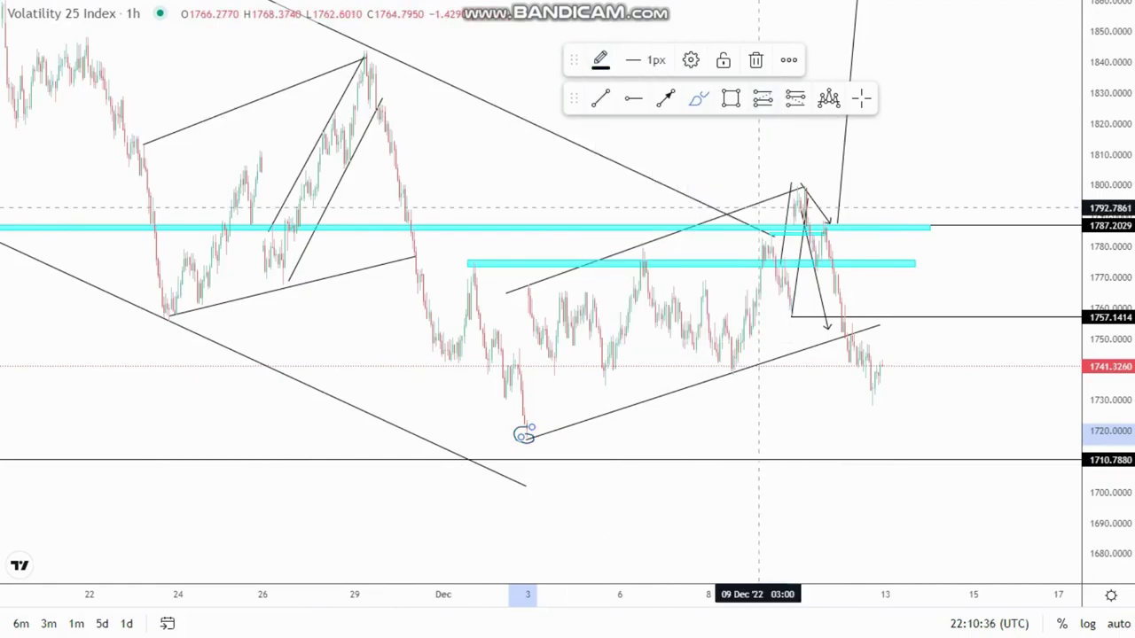
{"action": "scroll", "coordinate": [745, 413], "scroll_direction": "down", "scroll_amount": 13}
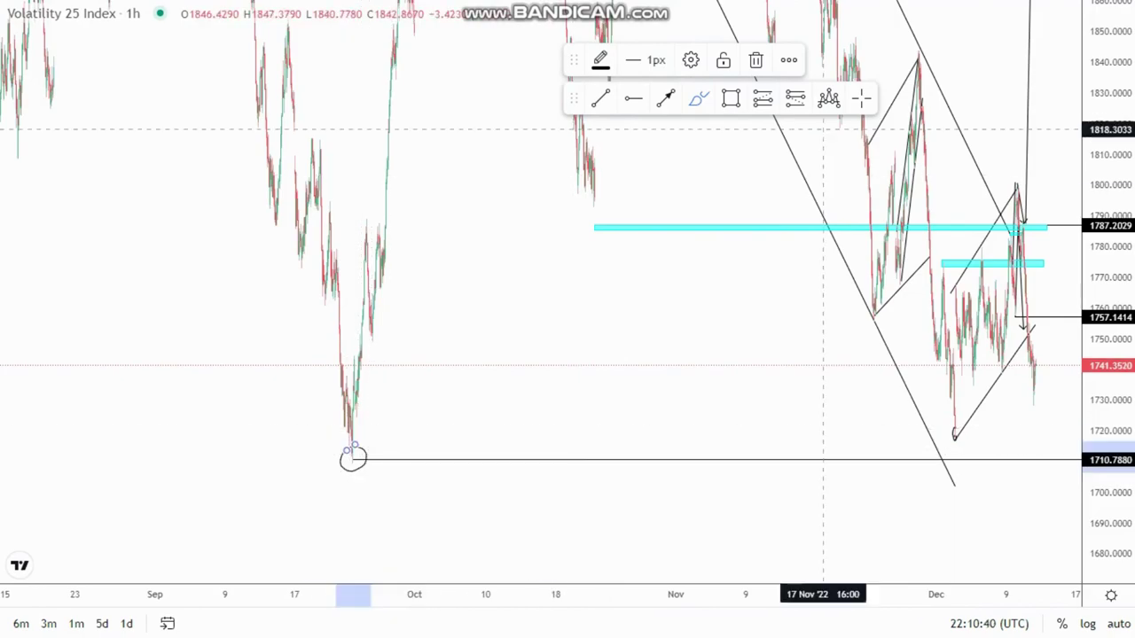
Step: Draw an upward arrow from about 1713, just above the support on December 13, to about 1840 on December 14
{"action": "scroll", "coordinate": [782, 425], "scroll_direction": "up", "scroll_amount": 5}
{"action": "scroll", "coordinate": [782, 424], "scroll_direction": "up", "scroll_amount": 5}
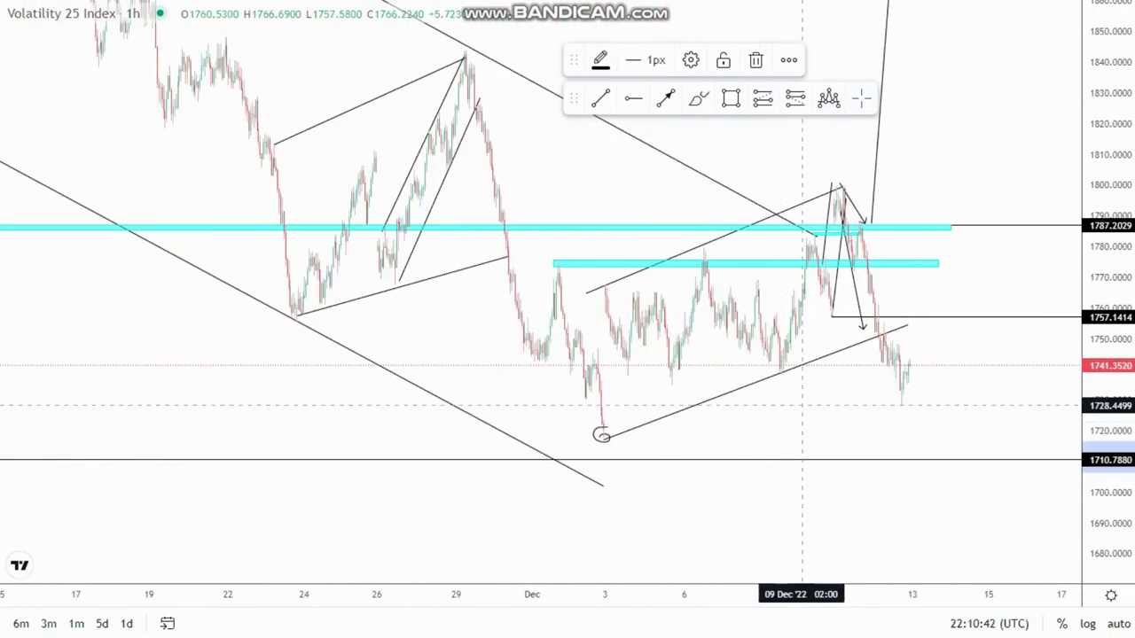
{"action": "left_click", "coordinate": [919, 432]}
{"action": "left_click", "coordinate": [981, 91]}
{"action": "scroll", "coordinate": [541, 292], "scroll_direction": "down", "scroll_amount": 8}
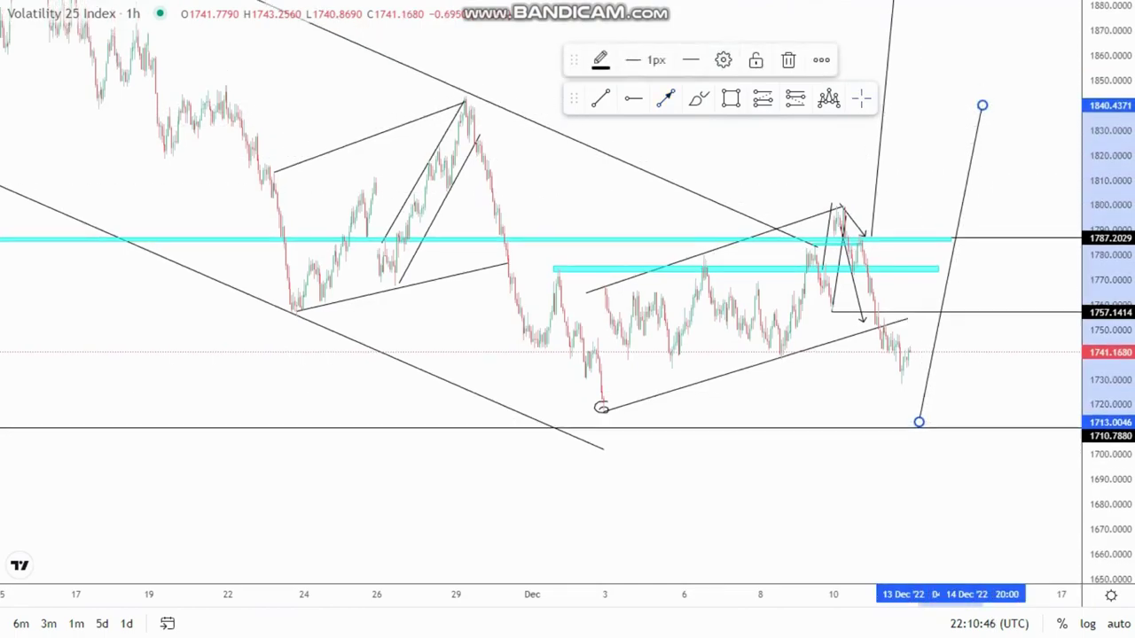
Step: Mark the 1980.80 resistance line near November 11 with a short Brush stroke
{"action": "left_click_drag", "start_coordinate": [1108, 239], "coordinate": [1108, 341]}
{"action": "left_click_drag", "start_coordinate": [709, 319], "coordinate": [653, 428]}
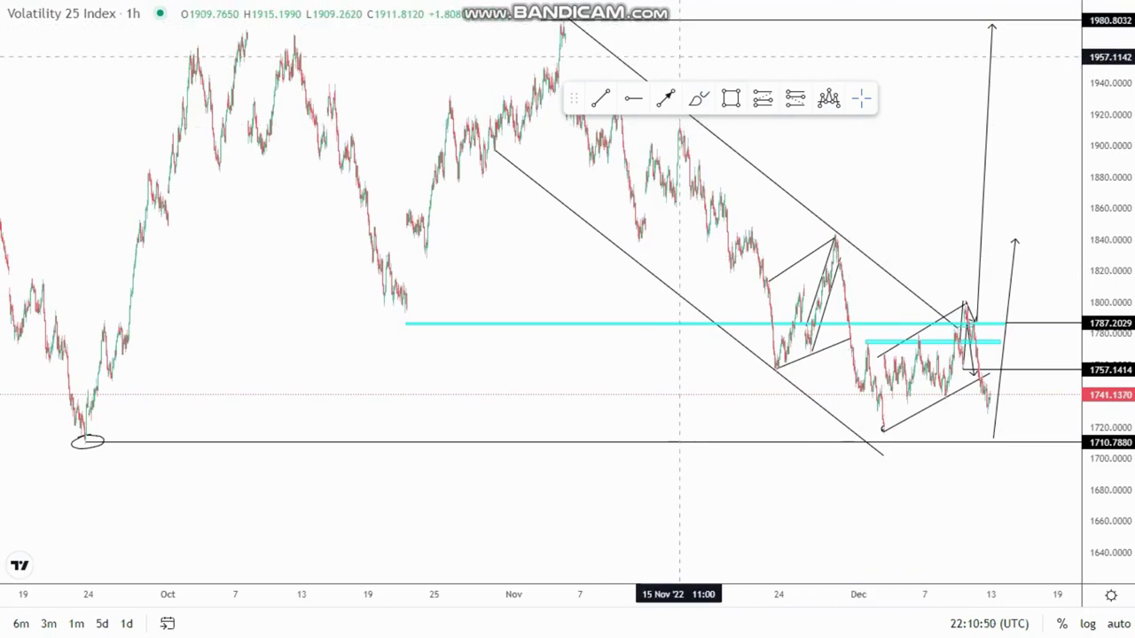
{"action": "left_click_drag", "start_coordinate": [656, 13], "coordinate": [643, 29]}
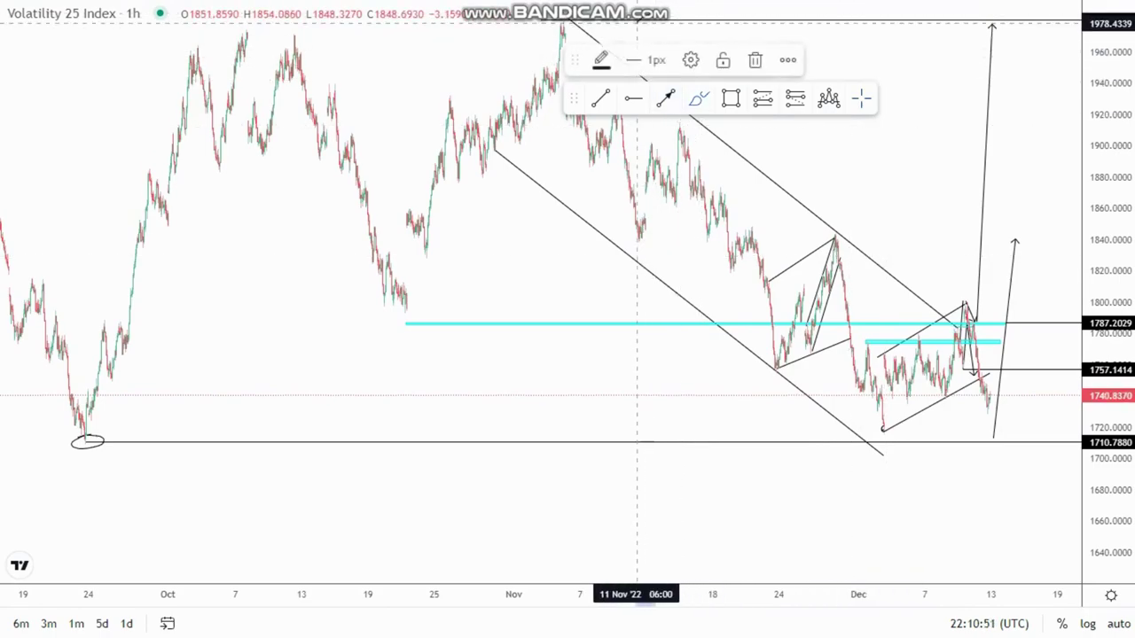
Step: Brush circles around the breakout where the lower channel line meets the 1757 ray and around the support target near 1711
{"action": "scroll", "coordinate": [841, 198], "scroll_direction": "up", "scroll_amount": 5}
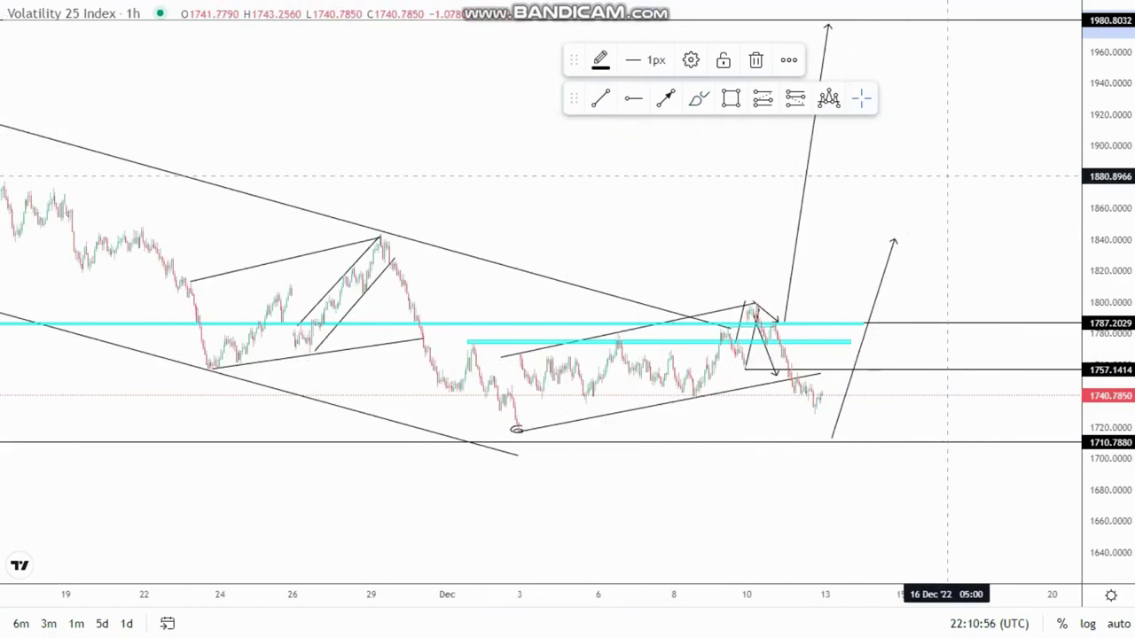
{"action": "scroll", "coordinate": [946, 411], "scroll_direction": "up", "scroll_amount": 3}
{"action": "left_click_drag", "start_coordinate": [922, 405], "coordinate": [1091, 300]}
{"action": "scroll", "coordinate": [899, 535], "scroll_direction": "up", "scroll_amount": 3}
{"action": "left_click", "coordinate": [699, 98]}
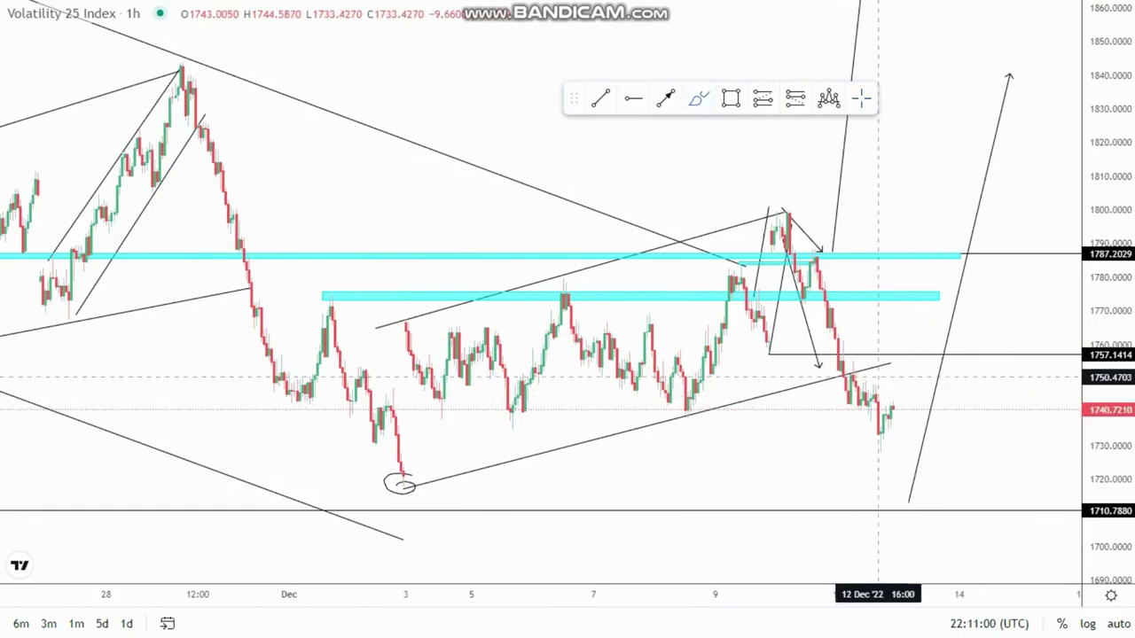
{"action": "left_click_drag", "start_coordinate": [864, 350], "coordinate": [795, 371]}
{"action": "left_click", "coordinate": [848, 352]}
{"action": "mouse_move", "coordinate": [902, 489]}
{"action": "left_mouse_down"}
{"action": "mouse_move", "coordinate": [859, 482]}
{"action": "mouse_move", "coordinate": [910, 504]}
{"action": "mouse_move", "coordinate": [880, 482]}
{"action": "left_mouse_up"}
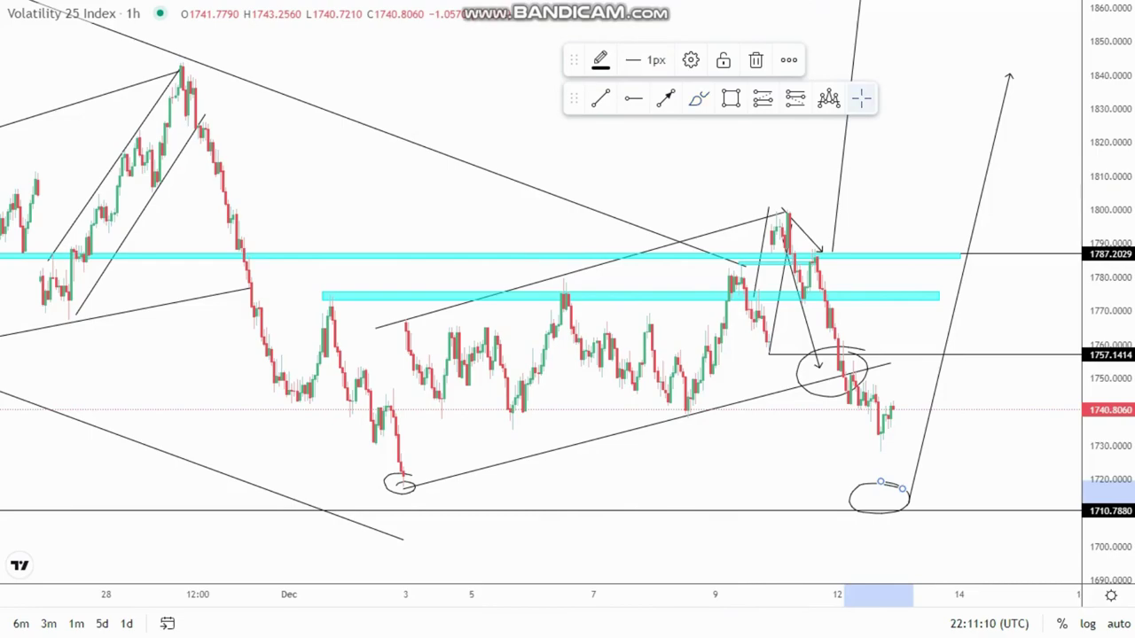
Step: Try a descending trendline from the peak near 1801 to about 1737 on December 13, and delete it
{"action": "scroll", "coordinate": [766, 177], "scroll_direction": "up", "scroll_amount": 3}
{"action": "key", "text": "alt+t"}
{"action": "left_click", "coordinate": [696, 188]}
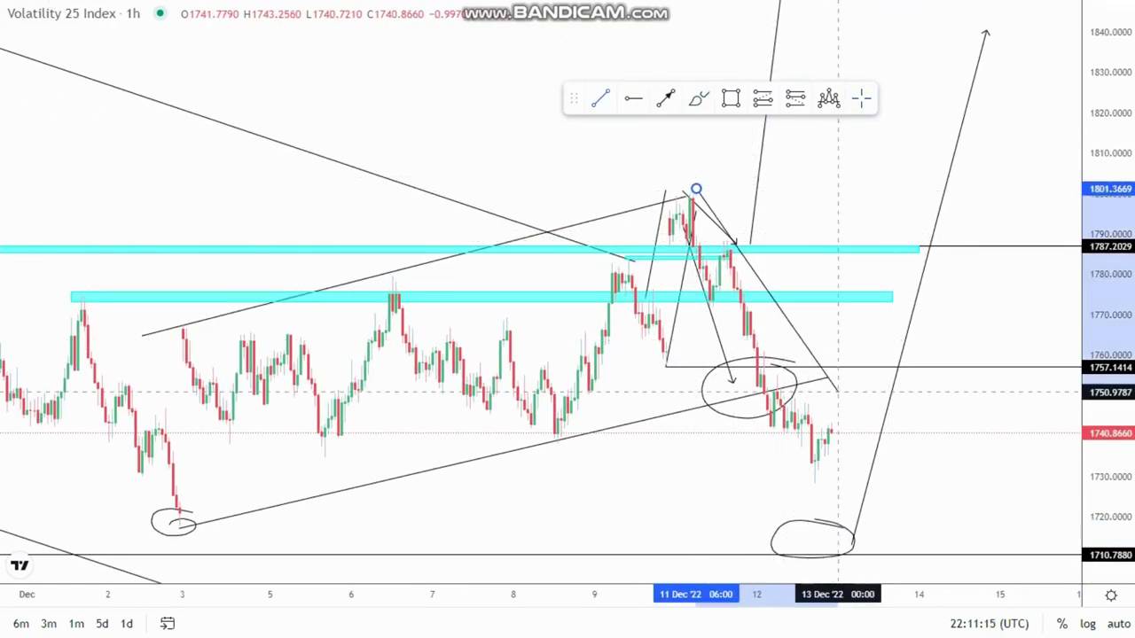
{"action": "left_click", "coordinate": [851, 450]}
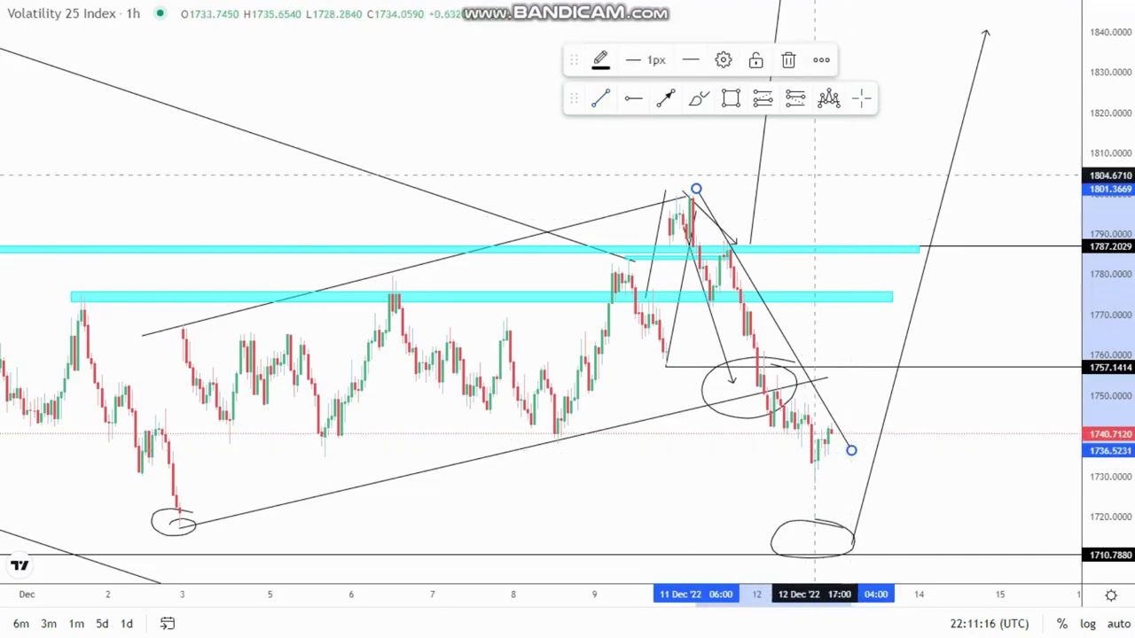
{"action": "left_click", "coordinate": [785, 56]}
Step: Delete the circle around the breakout and shorten the channel's lower trendline to end at about 1748 on December 11
{"action": "left_click", "coordinate": [767, 414]}
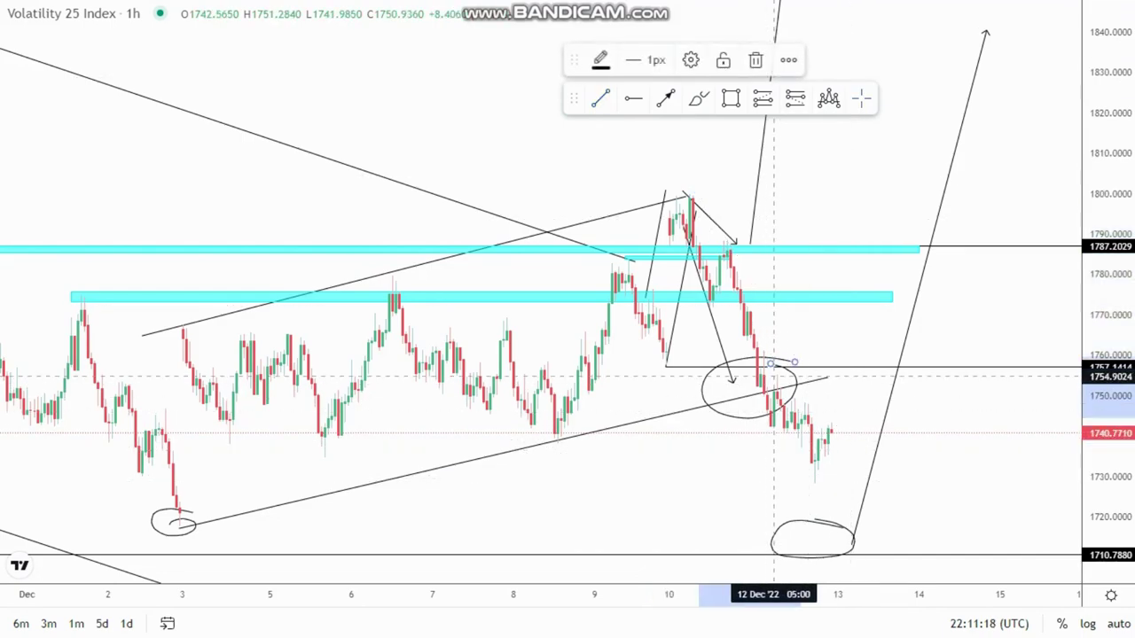
{"action": "left_click", "coordinate": [753, 58]}
{"action": "scroll", "coordinate": [792, 292], "scroll_direction": "up", "scroll_amount": 4}
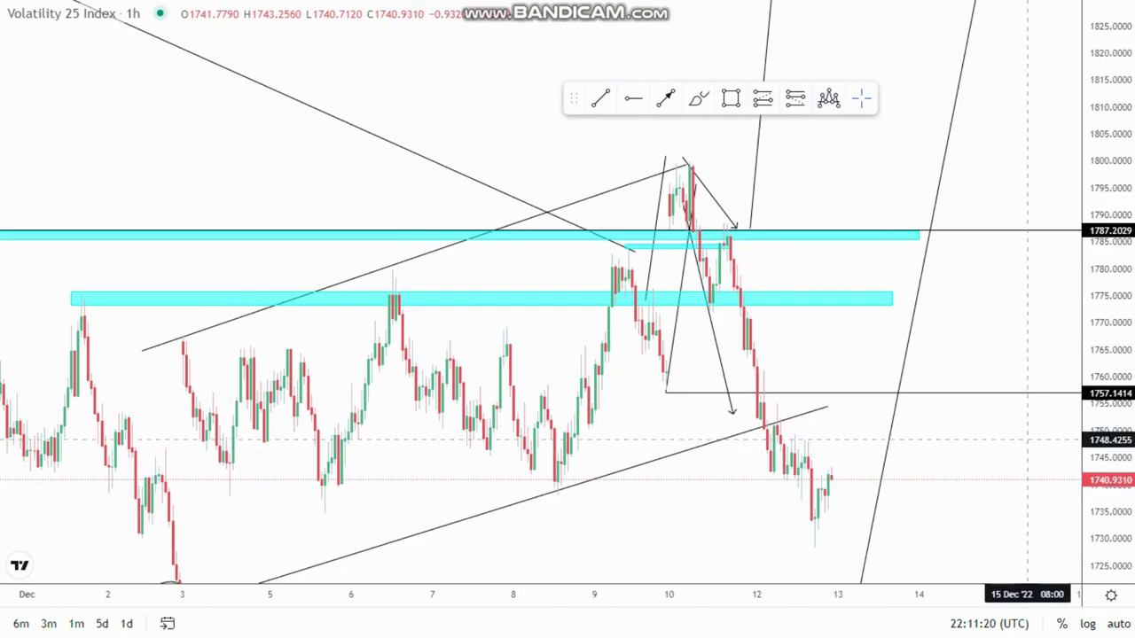
{"action": "left_click_drag", "start_coordinate": [788, 289], "coordinate": [661, 321]}
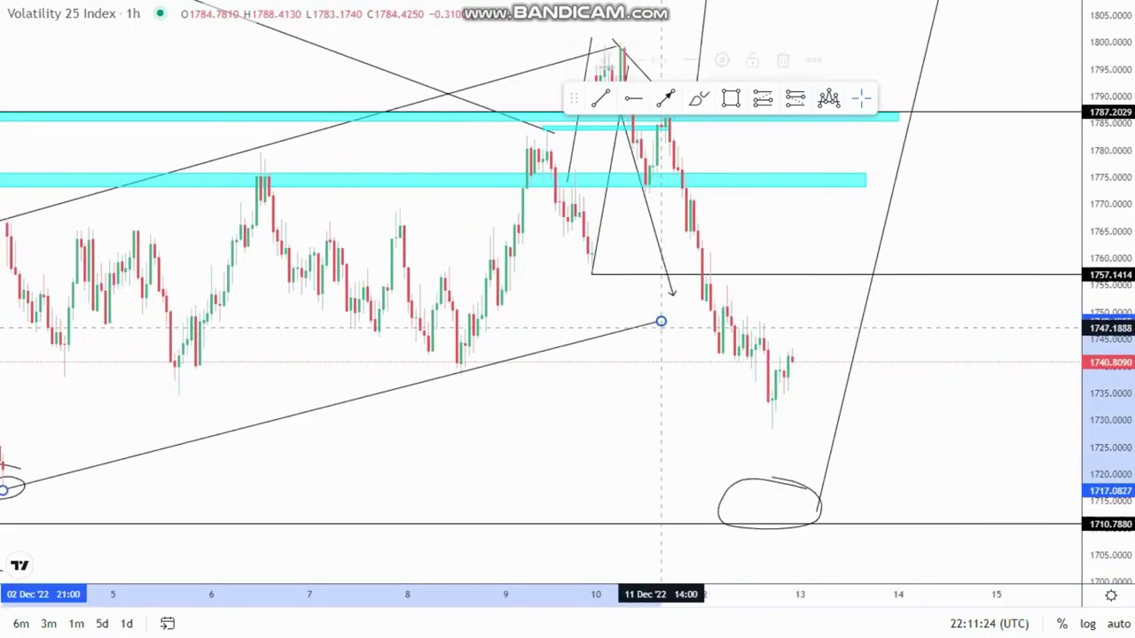
{"action": "left_click", "coordinate": [664, 389]}
Step: Replace the horizontal ray at 1757 with one at about 1755 starting from the December 12 06:00 high
{"action": "left_click_drag", "start_coordinate": [665, 388], "coordinate": [683, 382]}
{"action": "left_click", "coordinate": [760, 268]}
{"action": "left_click", "coordinate": [785, 59]}
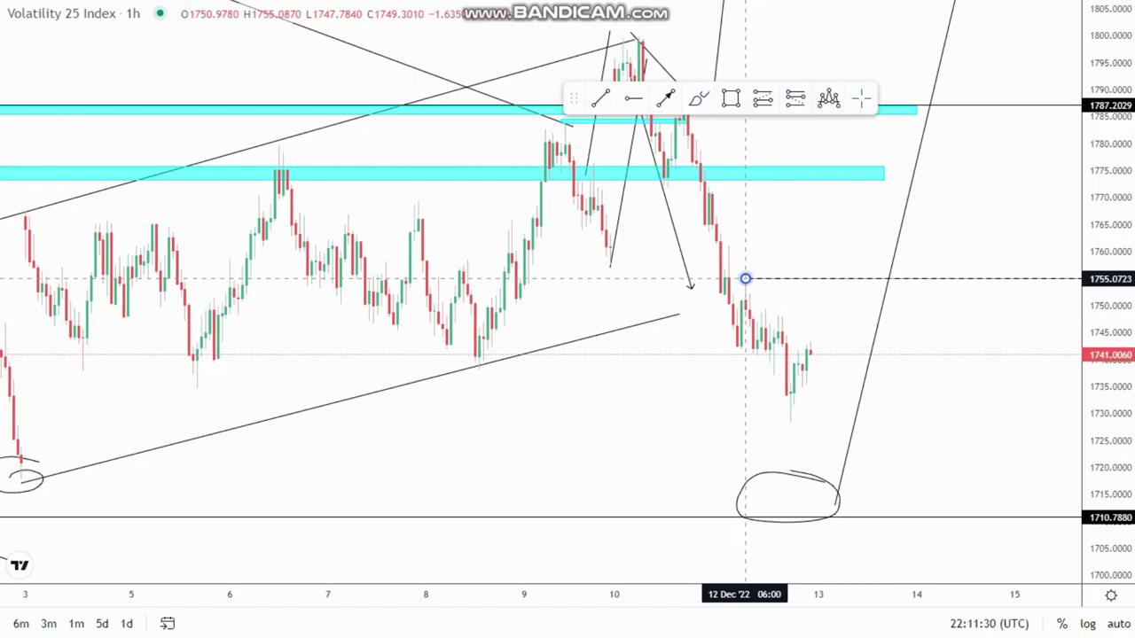
{"action": "left_click", "coordinate": [745, 278]}
Step: Delete the upward arrow starting near 1713 and the Brush circle around its base at the support
{"action": "left_click", "coordinate": [837, 502]}
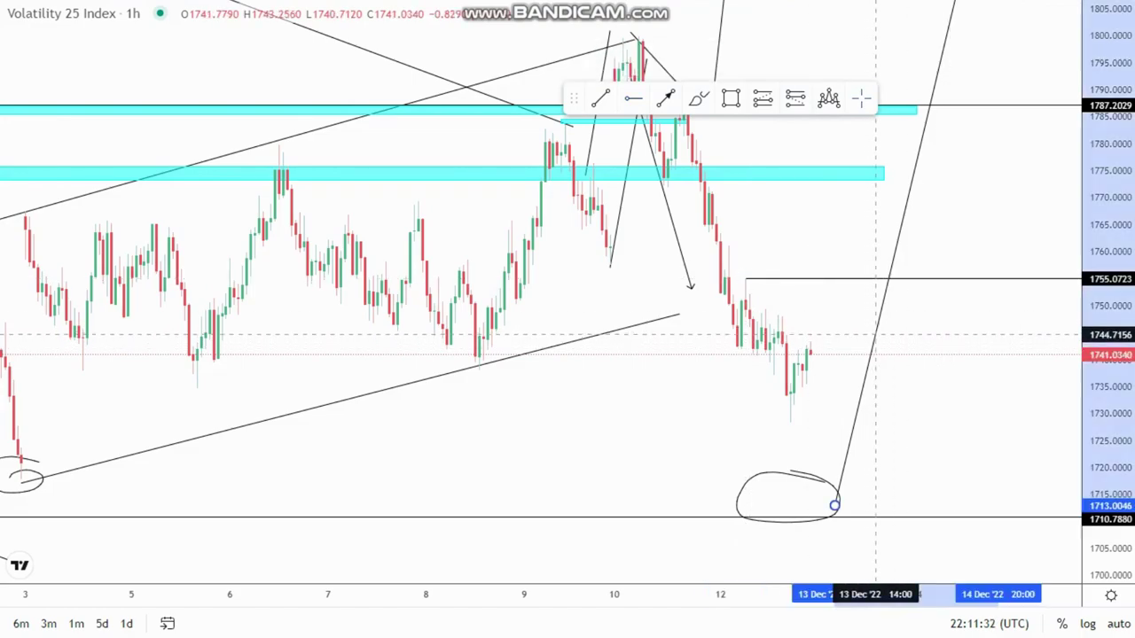
{"action": "left_click", "coordinate": [788, 57]}
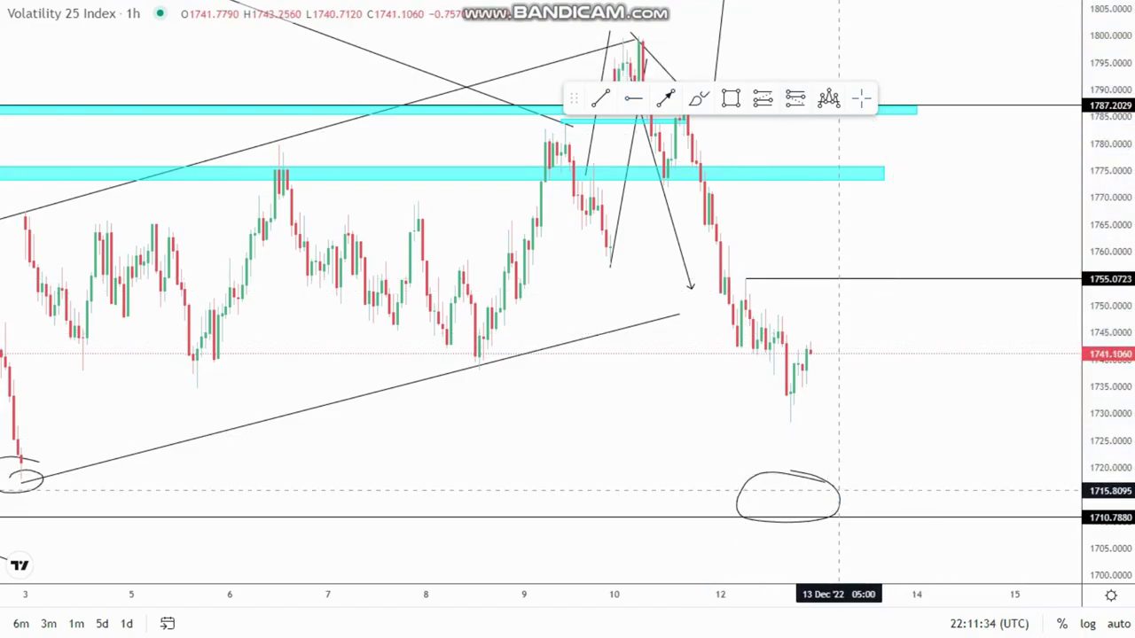
{"action": "left_click", "coordinate": [839, 489]}
{"action": "left_click", "coordinate": [787, 57]}
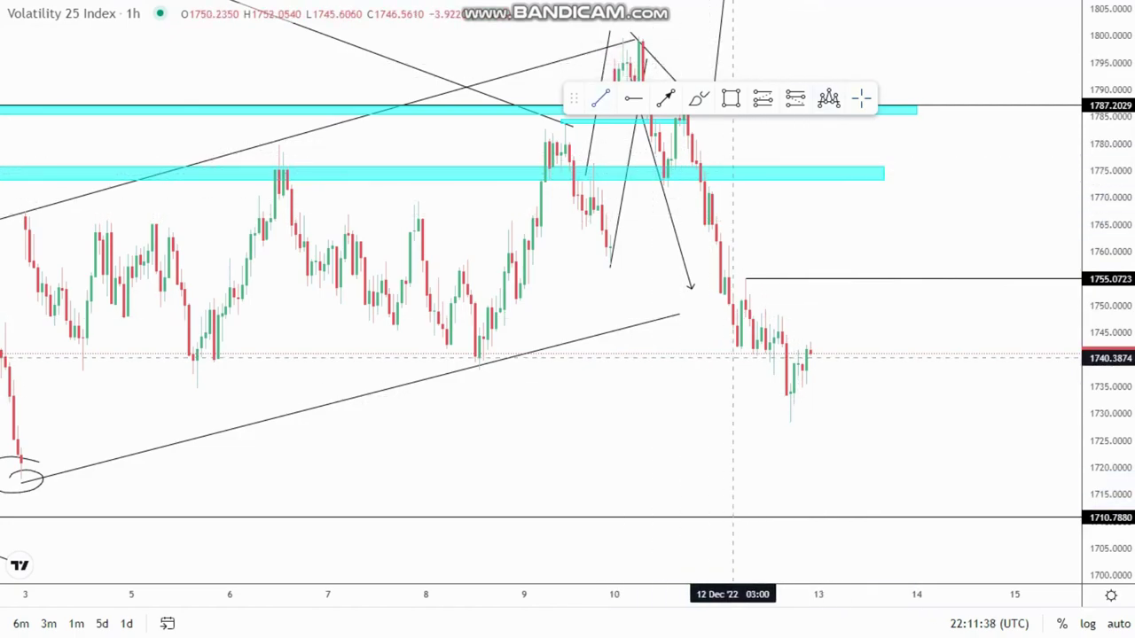
Step: Draw a short descending trendline beneath the December 12 lows from about 1743 to about 1726
{"action": "left_click", "coordinate": [728, 341]}
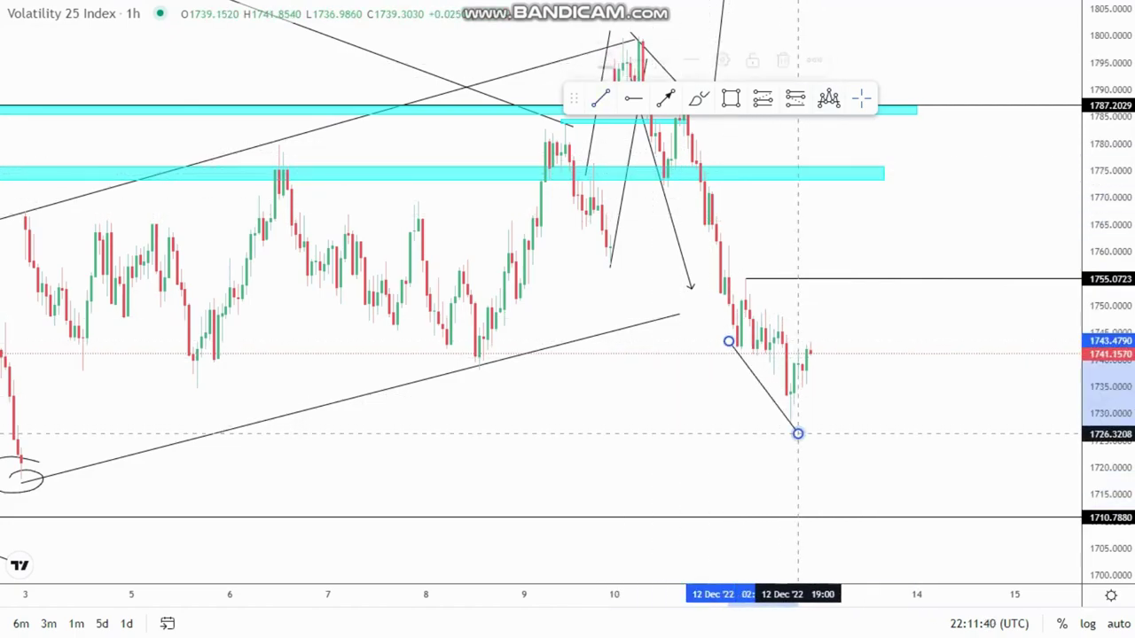
{"action": "left_click", "coordinate": [798, 435]}
{"action": "left_click_drag", "start_coordinate": [729, 341], "coordinate": [733, 342]}
{"action": "left_click", "coordinate": [901, 424]}
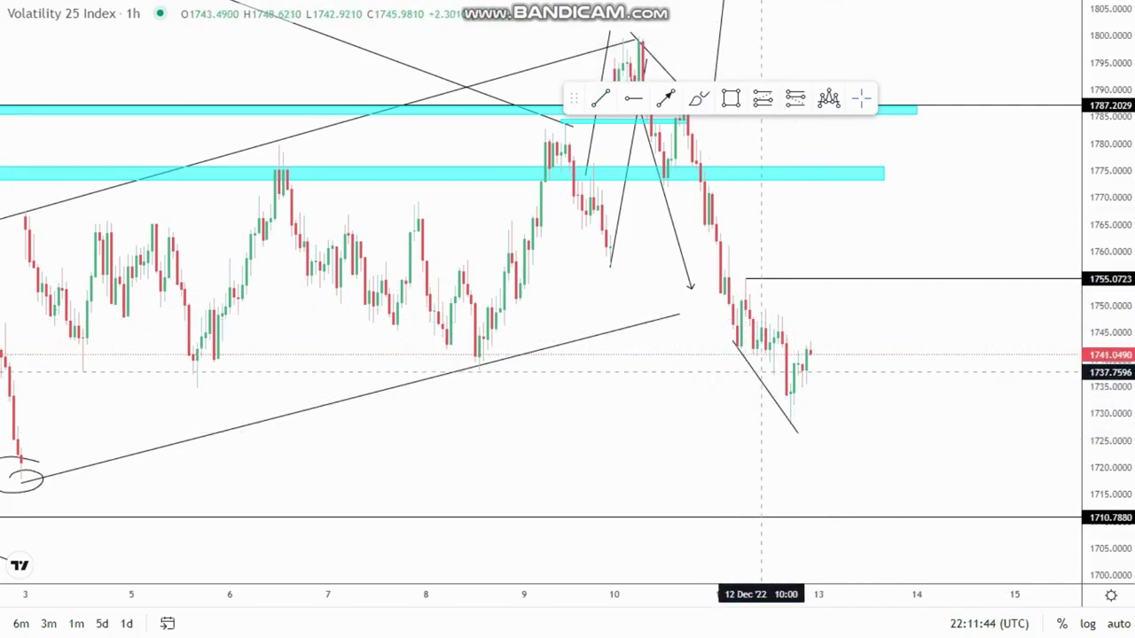
Step: Brush a zigzag rise to the 1755 ray with both contact points circled, and a zigzag fall to the support near 1711
{"action": "scroll", "coordinate": [761, 372], "scroll_direction": "up", "scroll_amount": 2}
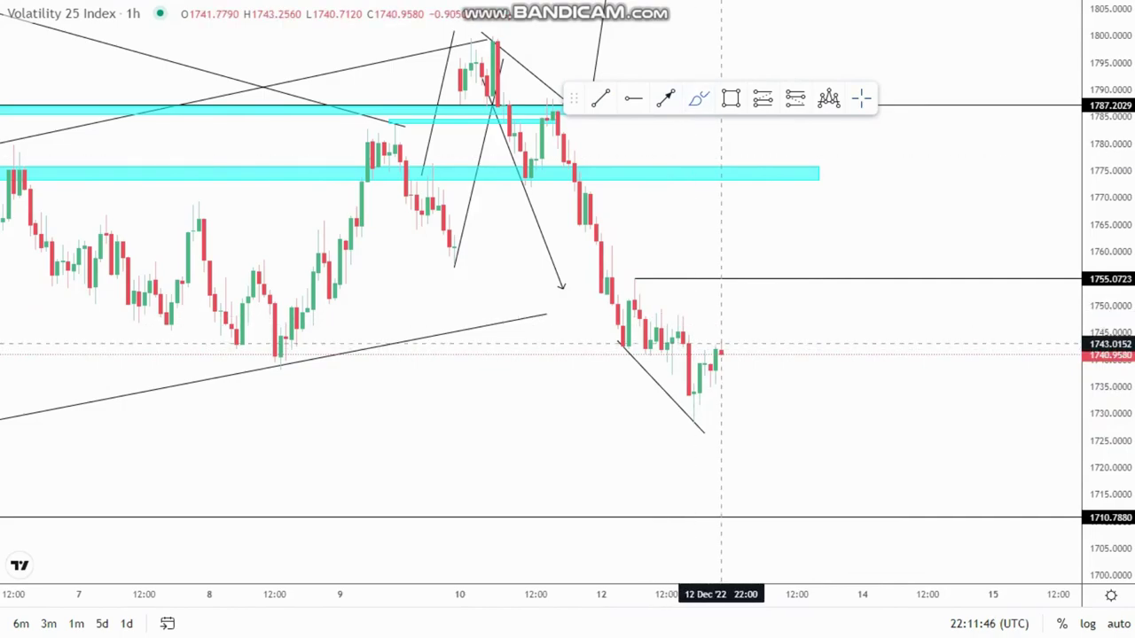
{"action": "left_click_drag", "start_coordinate": [720, 346], "coordinate": [721, 358]}
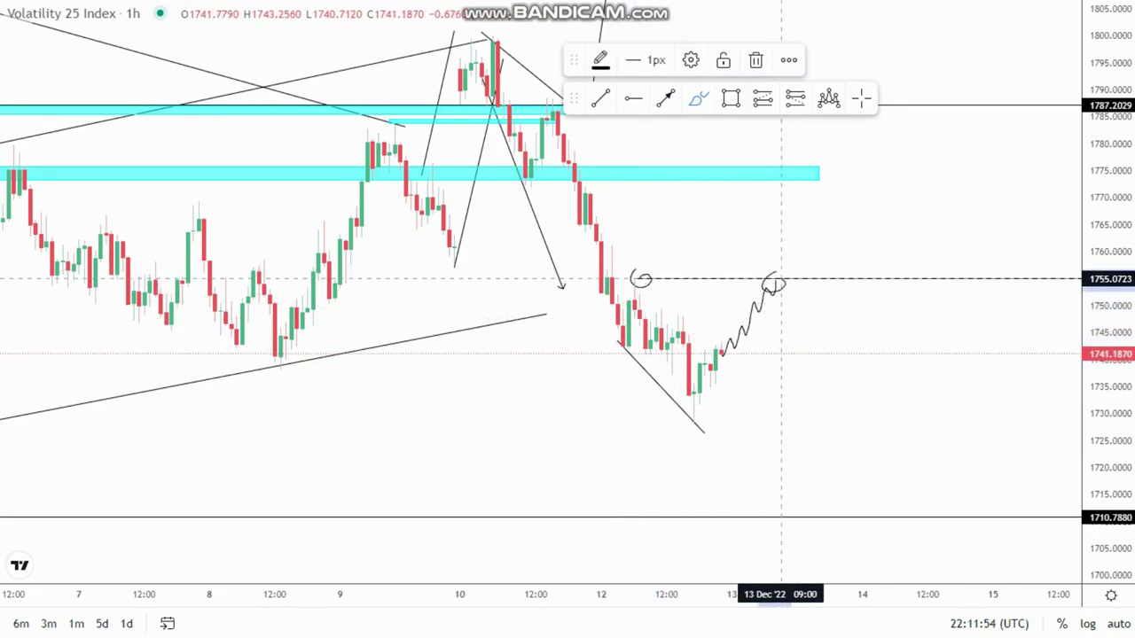
{"action": "mouse_move", "coordinate": [633, 280]}
{"action": "left_mouse_down"}
{"action": "mouse_move", "coordinate": [803, 273]}
{"action": "mouse_move", "coordinate": [840, 430]}
{"action": "mouse_move", "coordinate": [888, 515]}
{"action": "left_mouse_up"}
Step: Draw an upward arrow from the end of the projected fall at the support near 1711 to about 1800
{"action": "scroll", "coordinate": [595, 390], "scroll_direction": "down", "scroll_amount": 1}
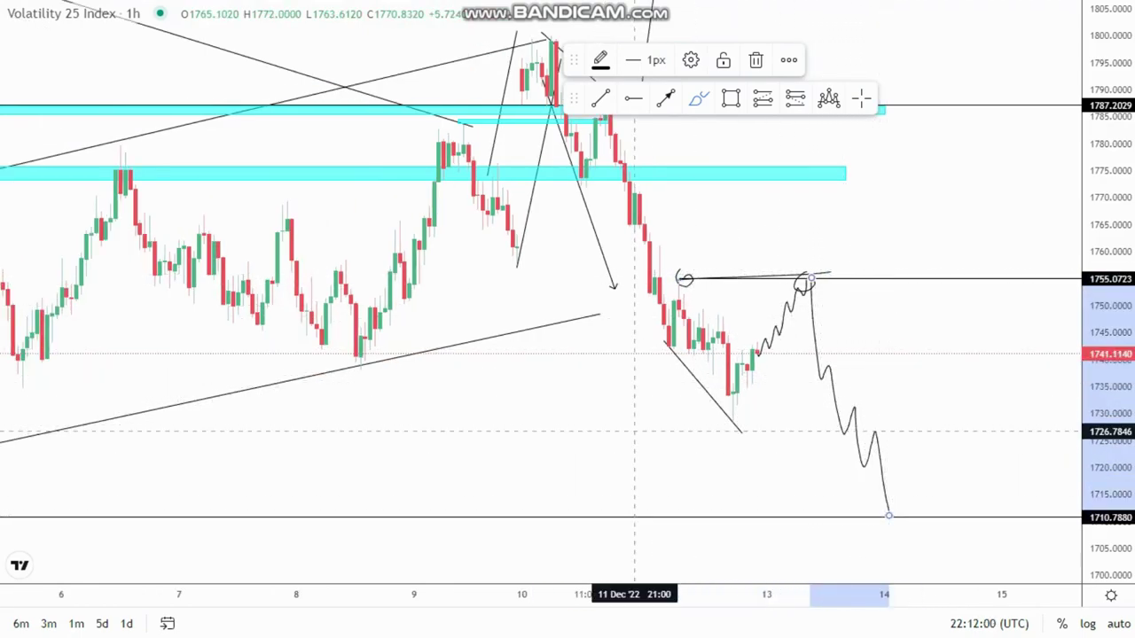
{"action": "scroll", "coordinate": [634, 432], "scroll_direction": "down", "scroll_amount": 3}
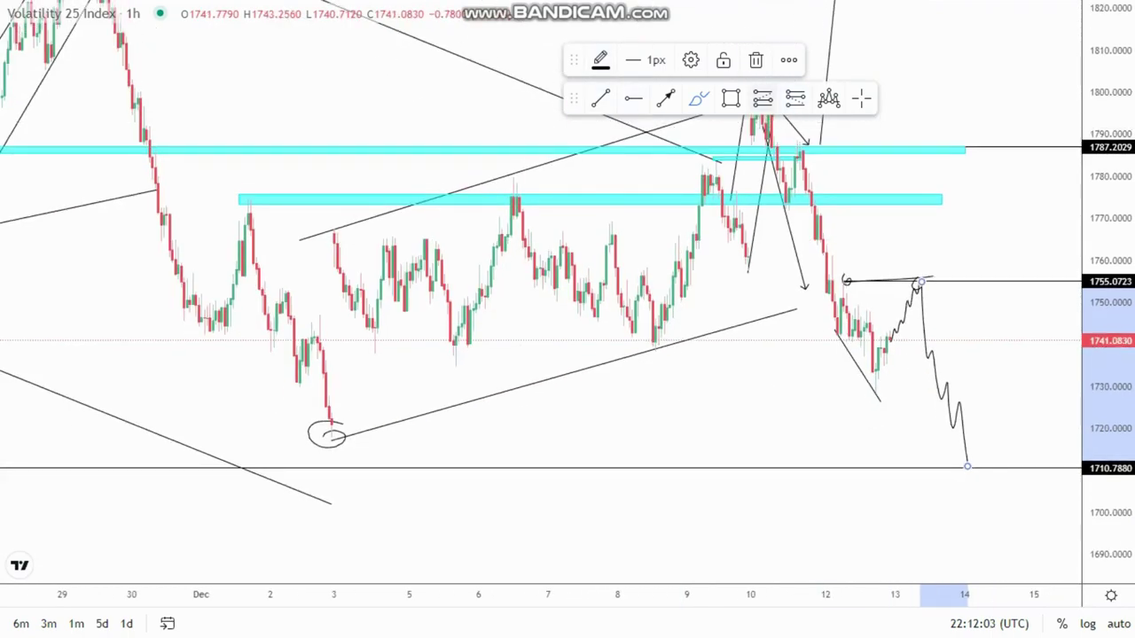
{"action": "left_click", "coordinate": [990, 420]}
{"action": "left_click_drag", "start_coordinate": [977, 461], "coordinate": [1025, 88]}
{"action": "left_click", "coordinate": [793, 387]}
{"action": "left_click_drag", "start_coordinate": [1108, 363], "coordinate": [1108, 461]}
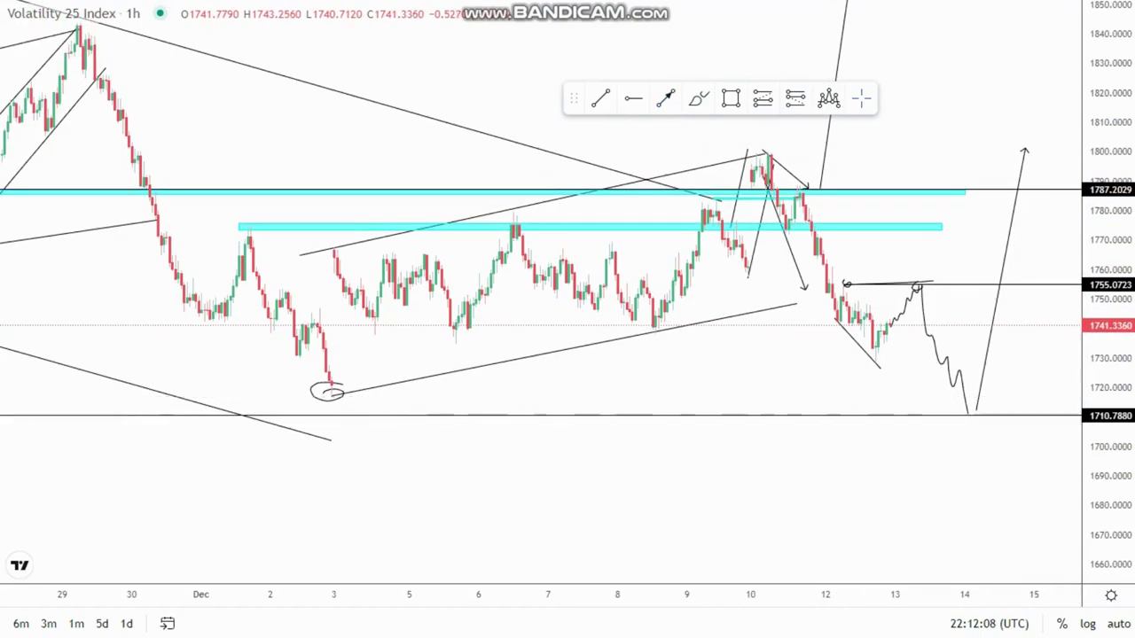
{"action": "scroll", "coordinate": [846, 540], "scroll_direction": "down", "scroll_amount": 3}
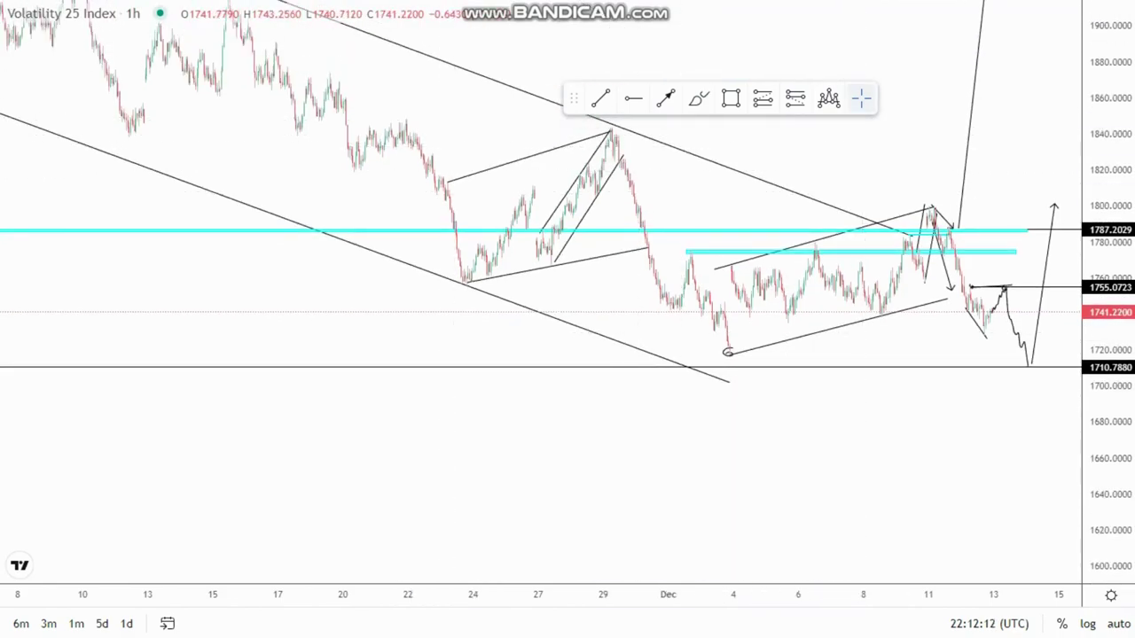
{"action": "scroll", "coordinate": [612, 406], "scroll_direction": "up", "scroll_amount": 3}
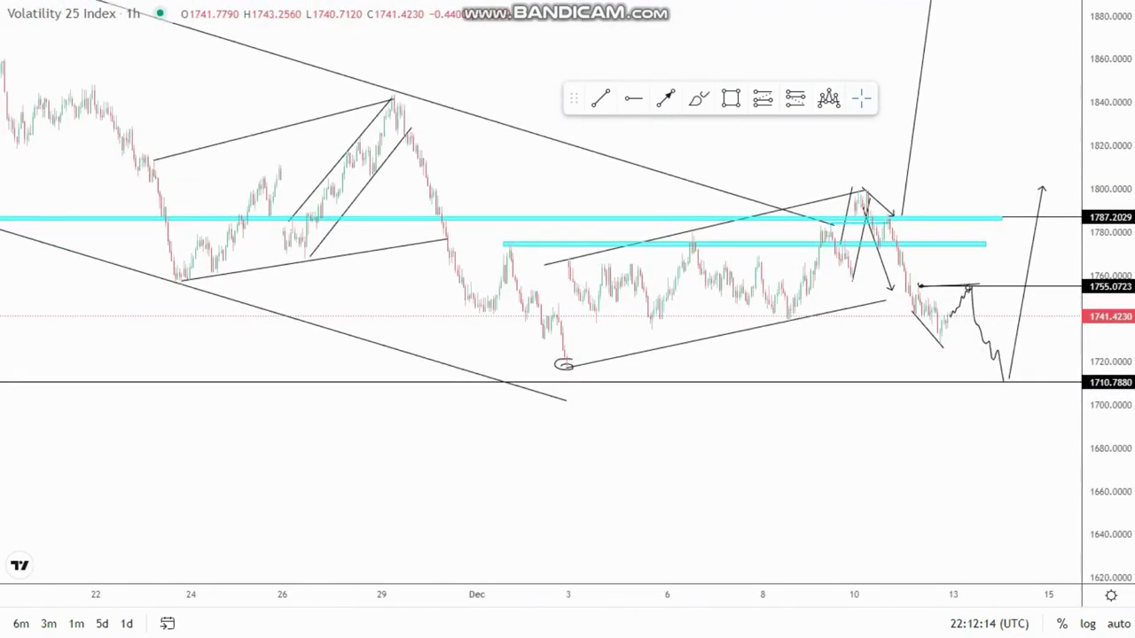
{"action": "scroll", "coordinate": [704, 390], "scroll_direction": "up", "scroll_amount": 5}
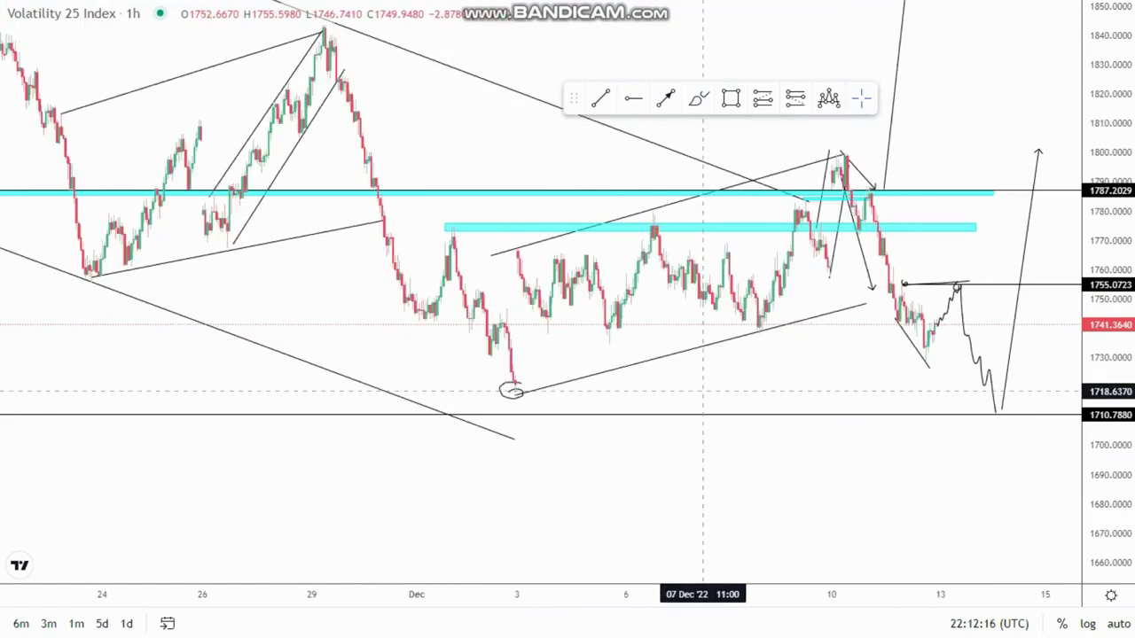
{"action": "scroll", "coordinate": [519, 370], "scroll_direction": "down", "scroll_amount": 9}
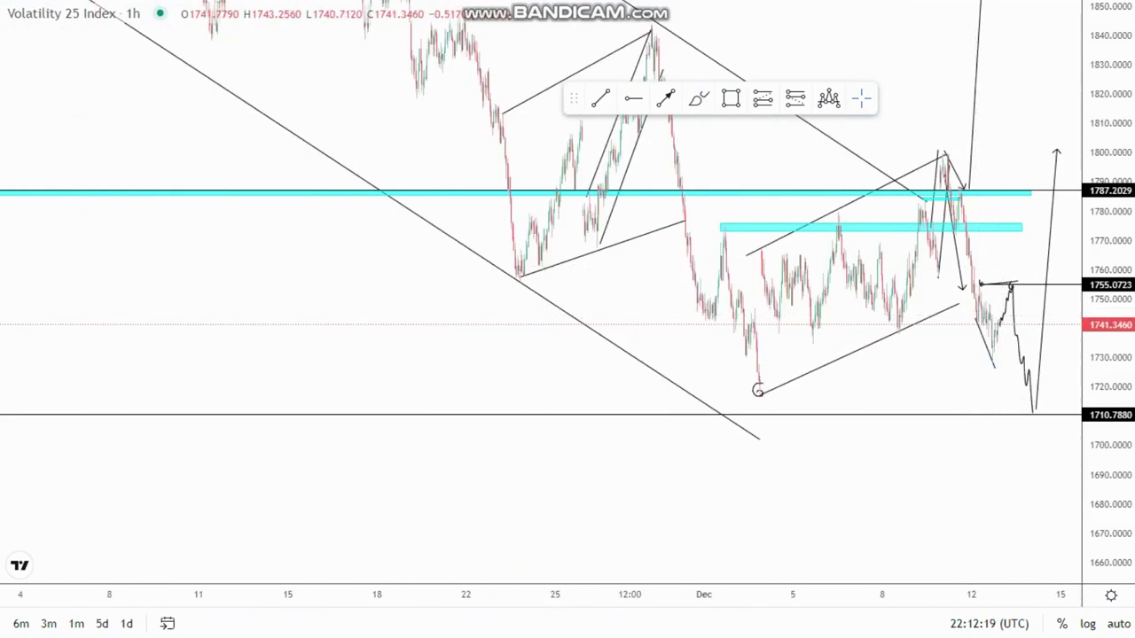